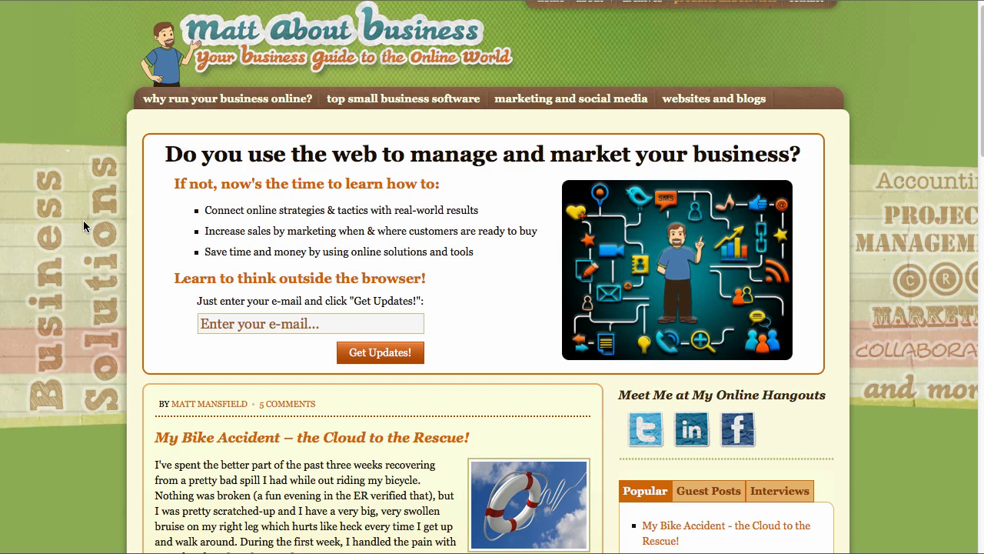
- Switch from the Matt About Business website to Gmail and display the July 29, 2011 newsletter
scroll(83, 220, up, 1)
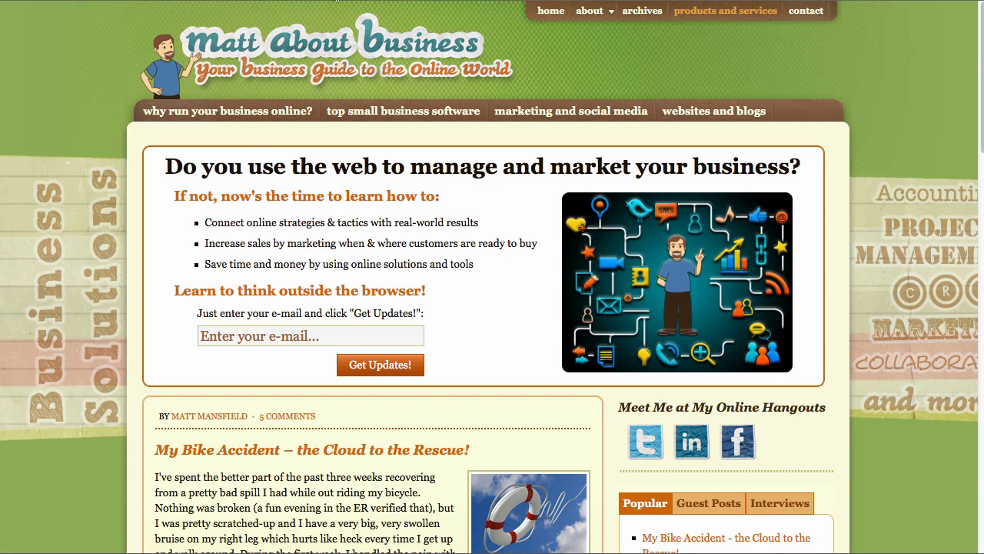
click(336, 3)
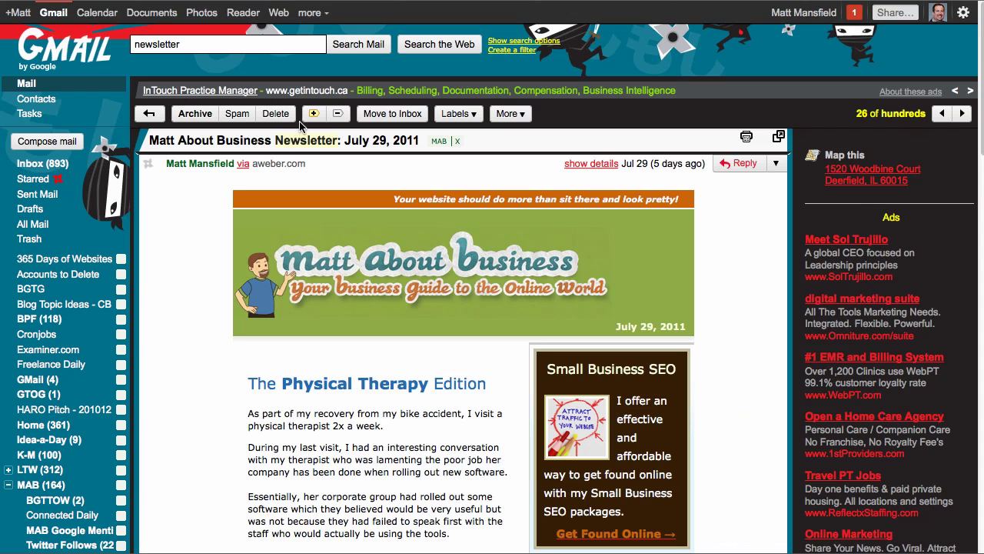
click(233, 2)
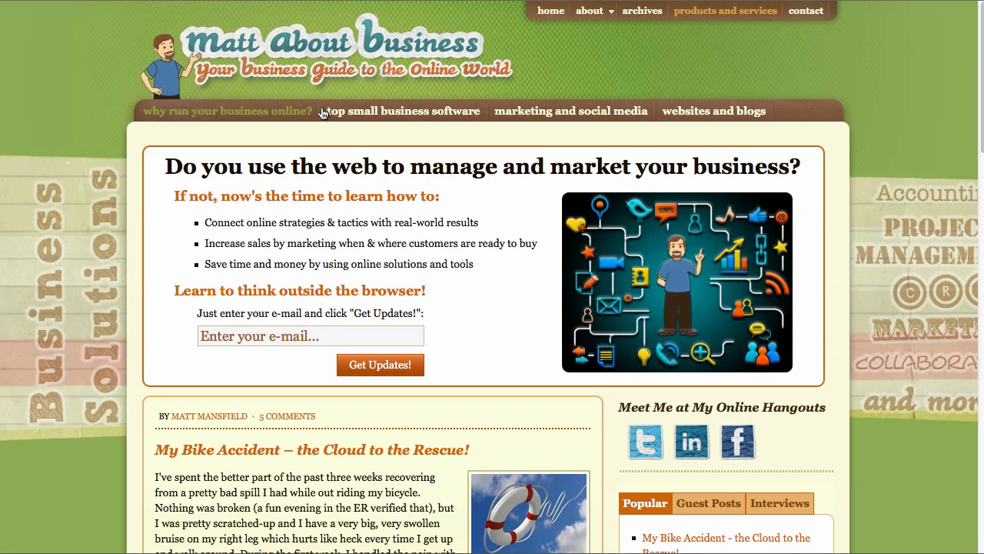
click(329, 5)
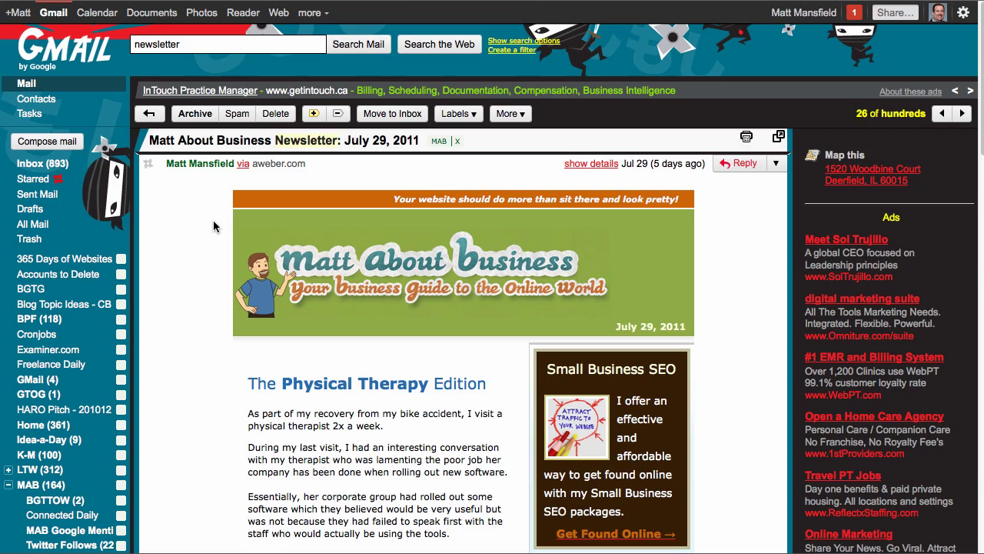
- Read through the Physical Therapy Edition article in the newsletter down to the Weekly Link Roundup heading
scroll(216, 199, down, 4)
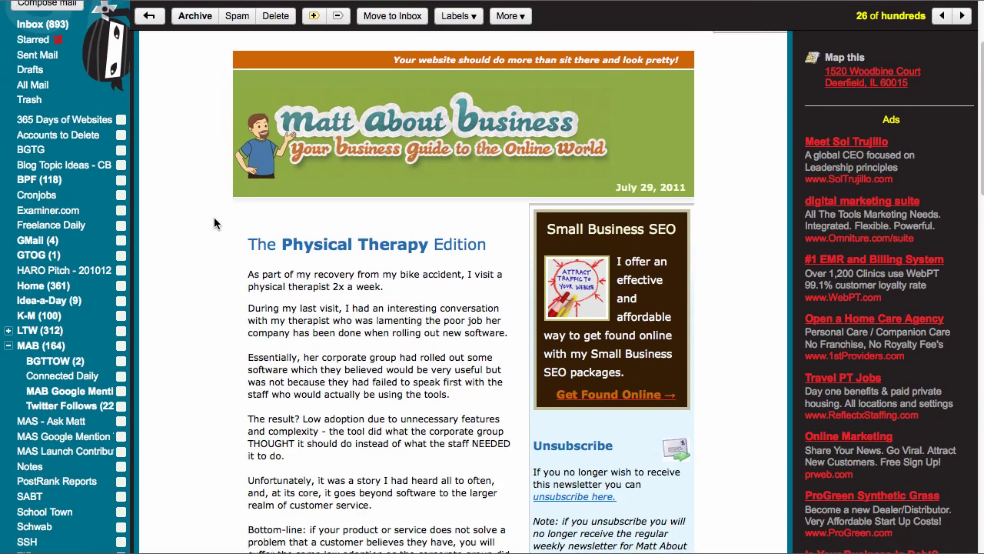
scroll(215, 221, down, 5)
scroll(371, 318, down, 7)
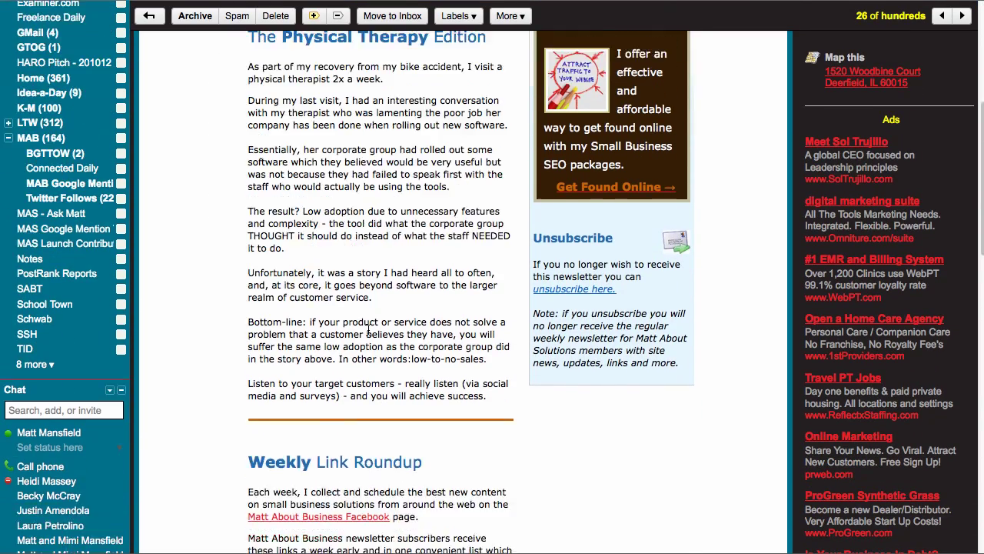
scroll(367, 327, up, 10)
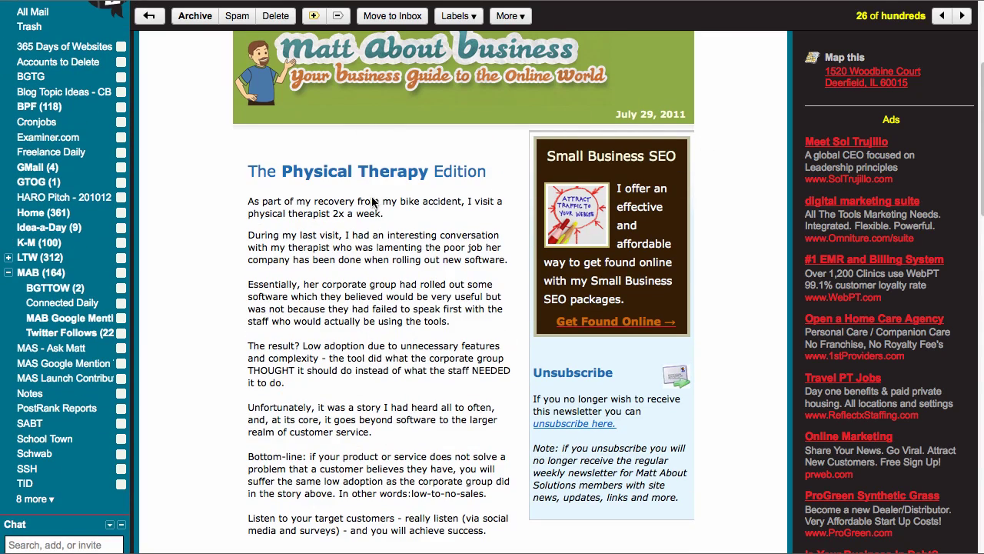
scroll(404, 196, down, 6)
scroll(404, 196, down, 9)
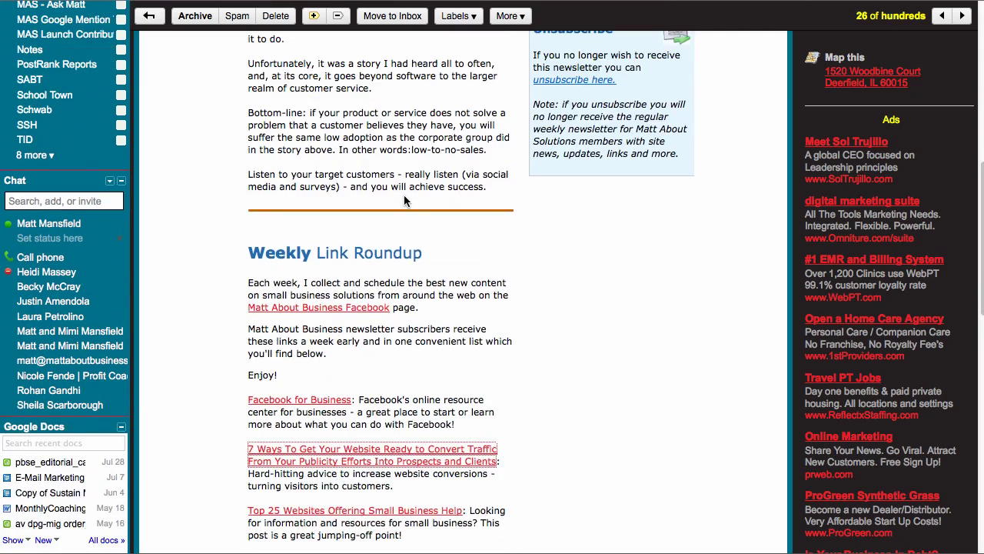
- Examine the links and short descriptions in the newsletter's Weekly Link Roundup
scroll(404, 195, down, 1)
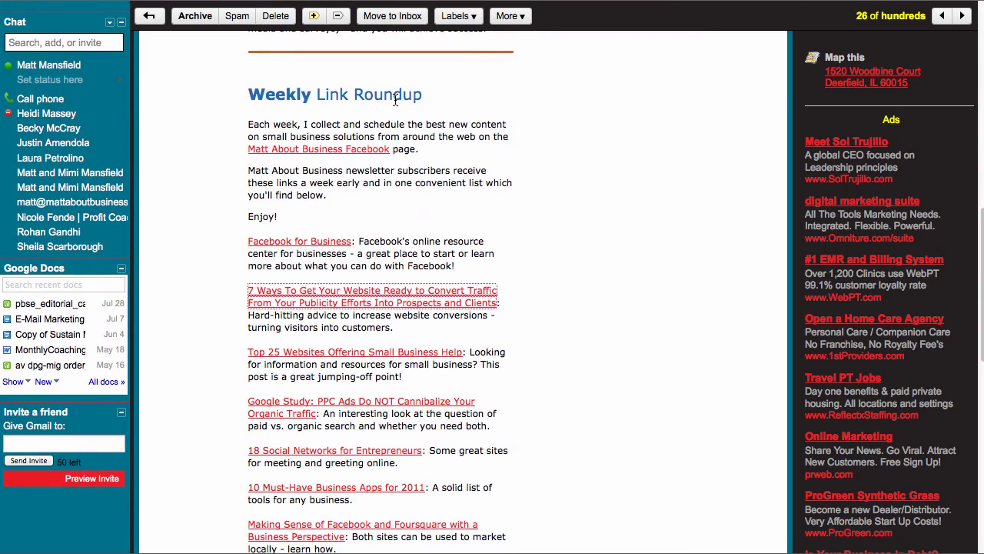
scroll(395, 99, down, 3)
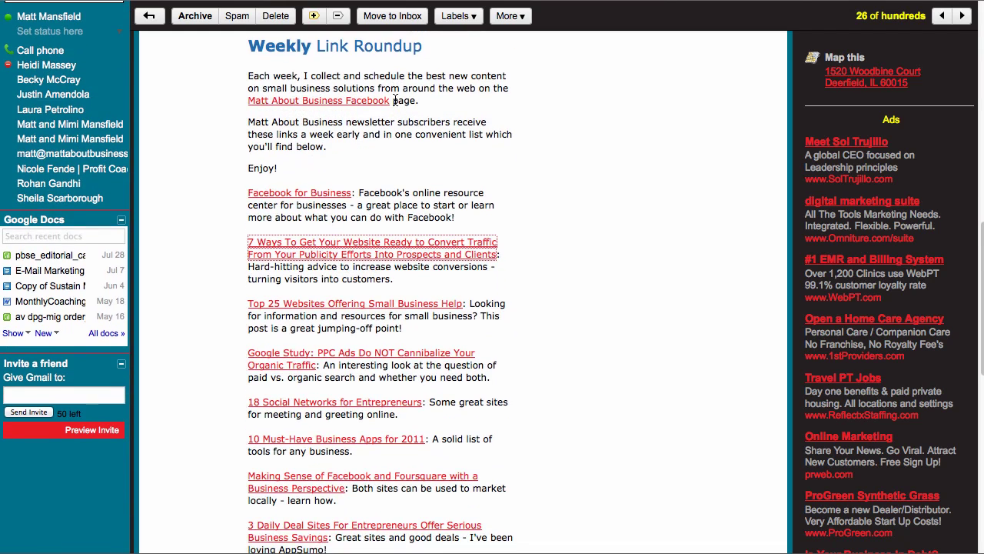
scroll(395, 100, down, 2)
scroll(450, 118, up, 2)
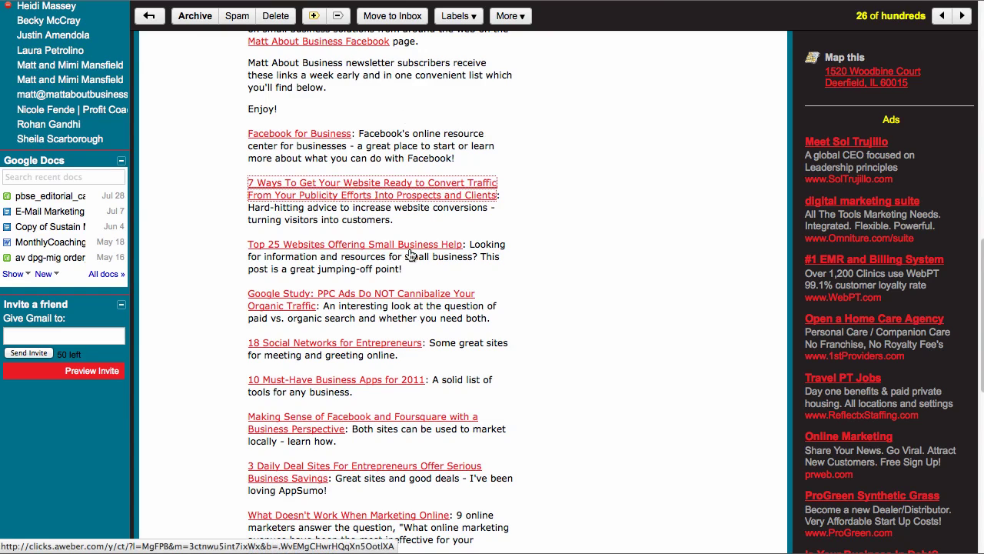
scroll(411, 255, down, 3)
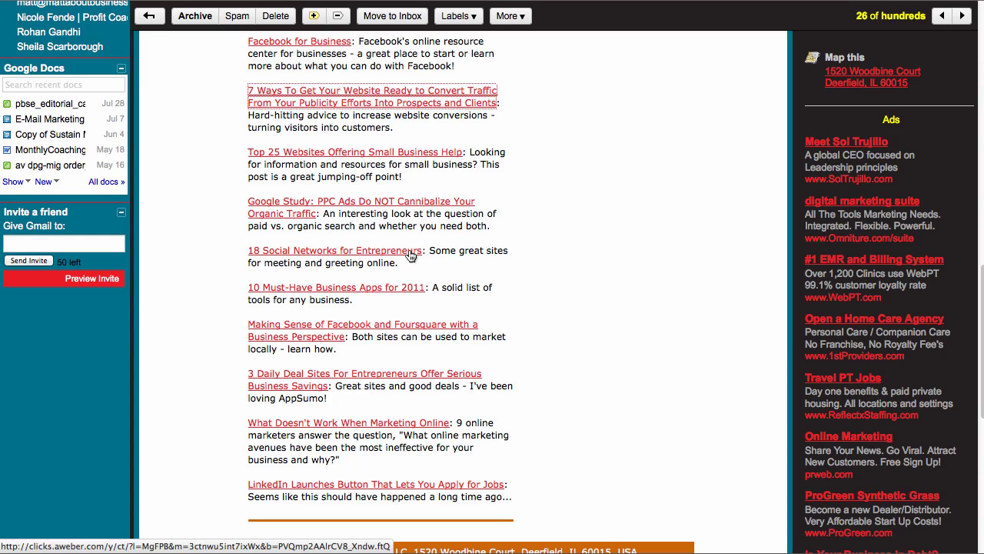
scroll(411, 256, up, 1)
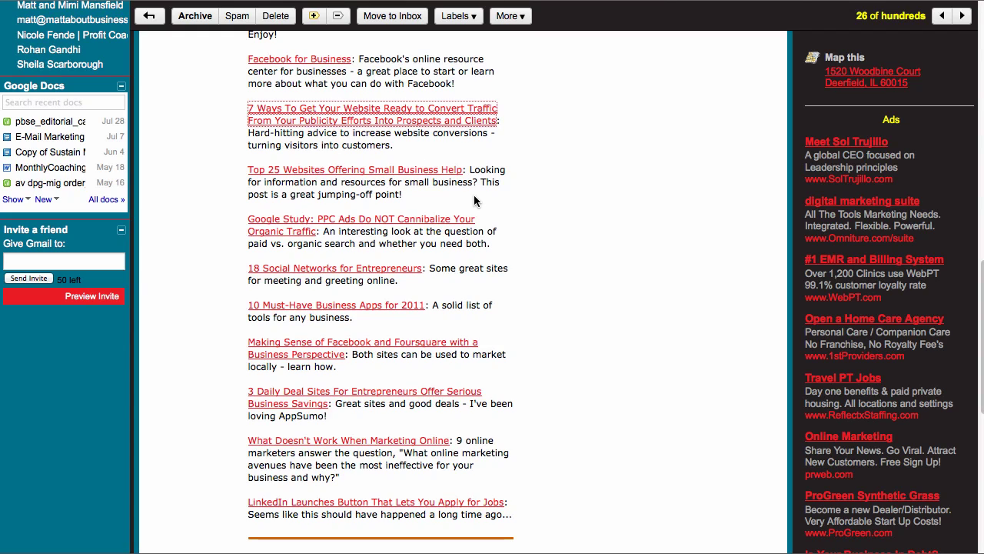
click(561, 160)
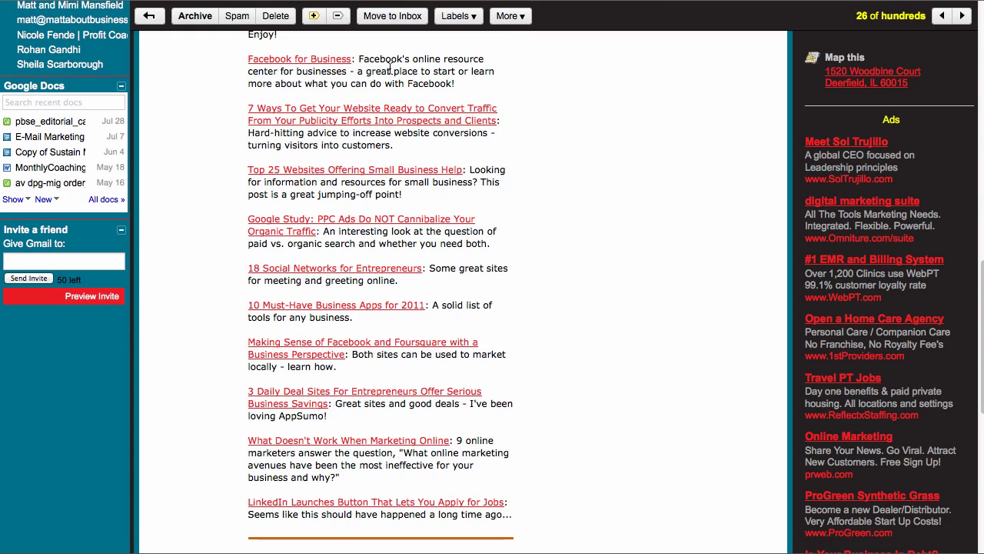
- Open the roundup's "7 Ways To Get Your Website Ready to Convert Traffic" article, skim its recommendations and return to the newsletter
click(323, 114)
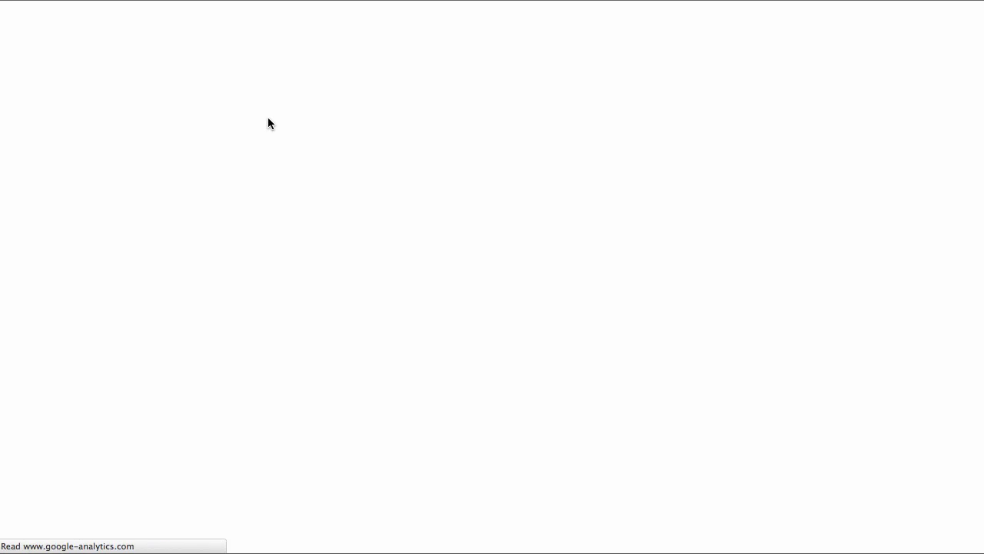
scroll(106, 148, down, 5)
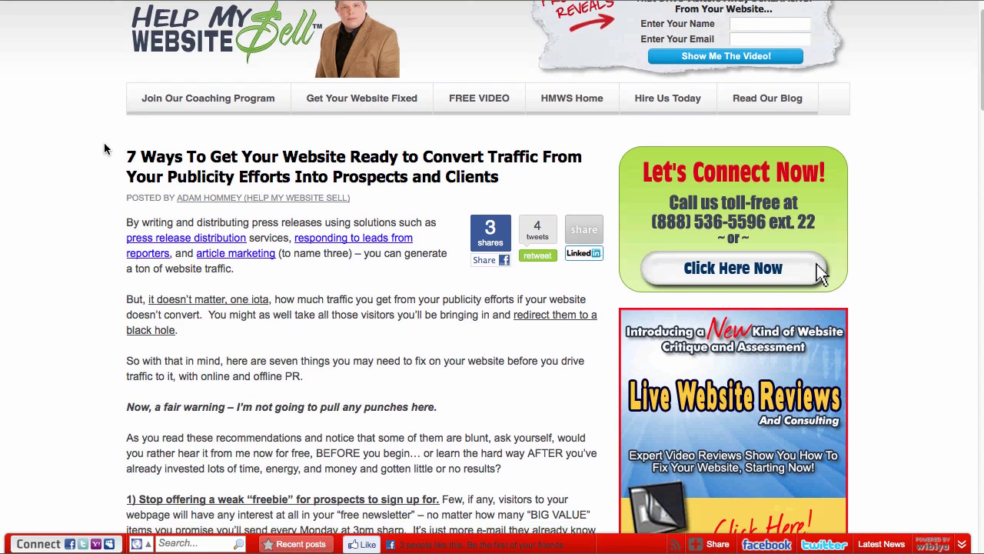
scroll(196, 195, down, 4)
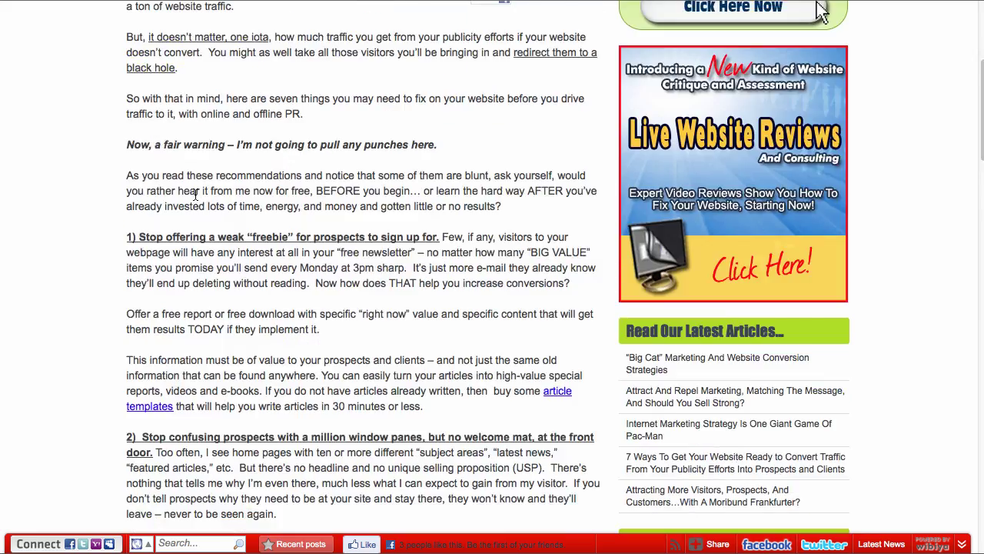
scroll(196, 202, down, 4)
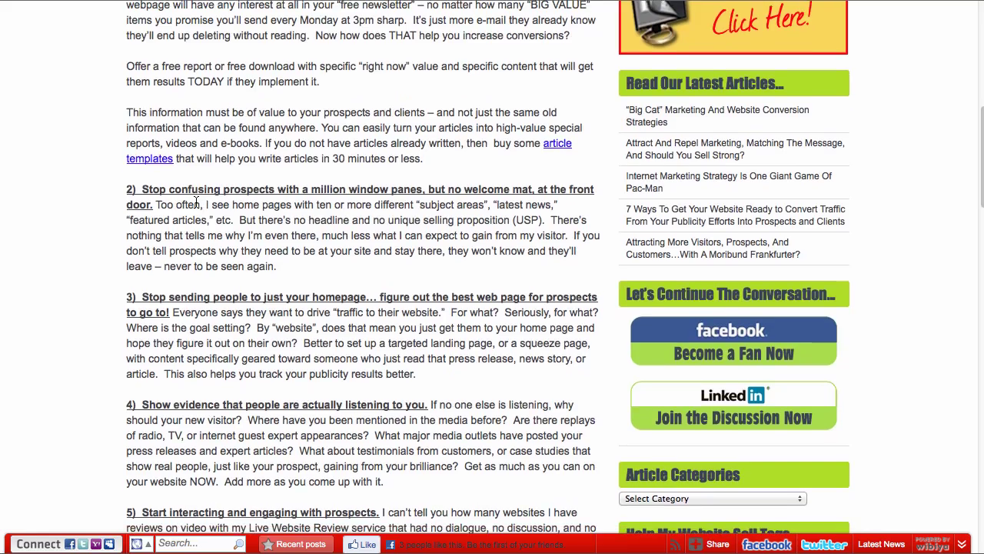
scroll(196, 203, down, 3)
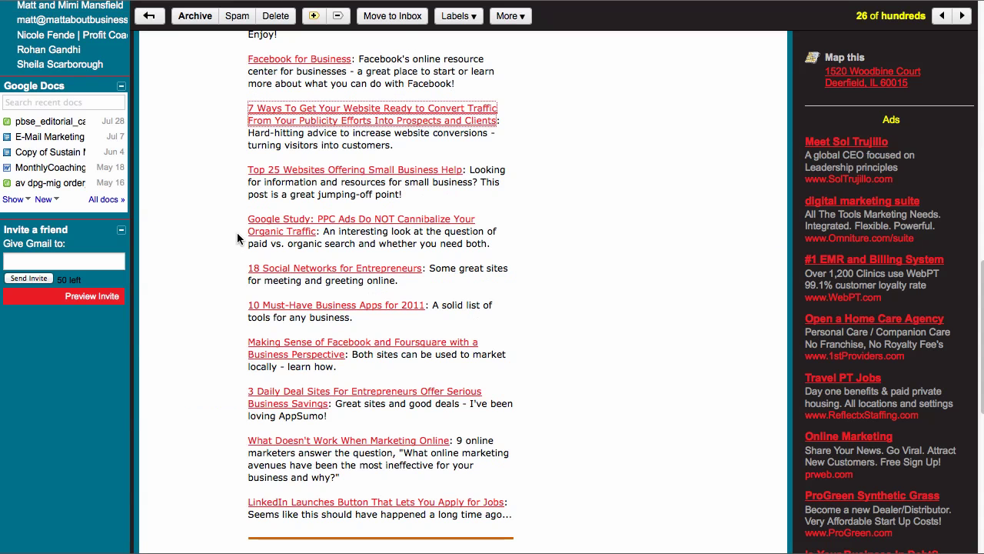
- Open the roundup's "10 Must-Have Business Apps for 2011" article, skim its app list and close the page
click(289, 307)
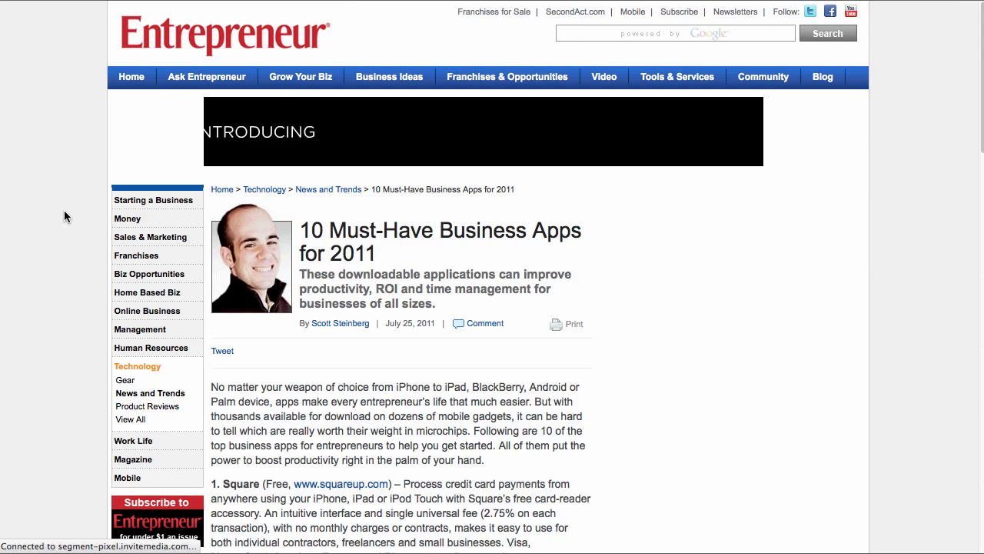
scroll(64, 218, down, 5)
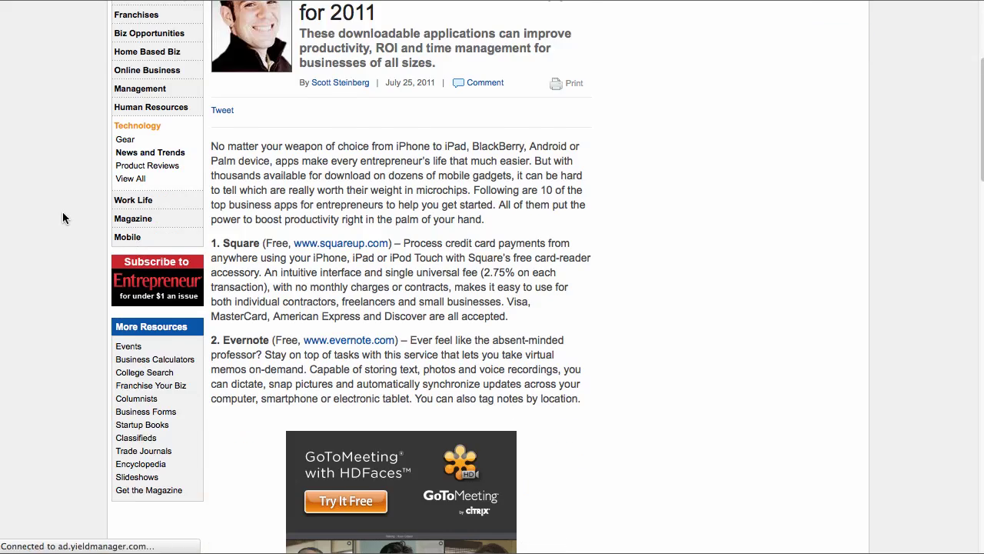
scroll(64, 218, down, 7)
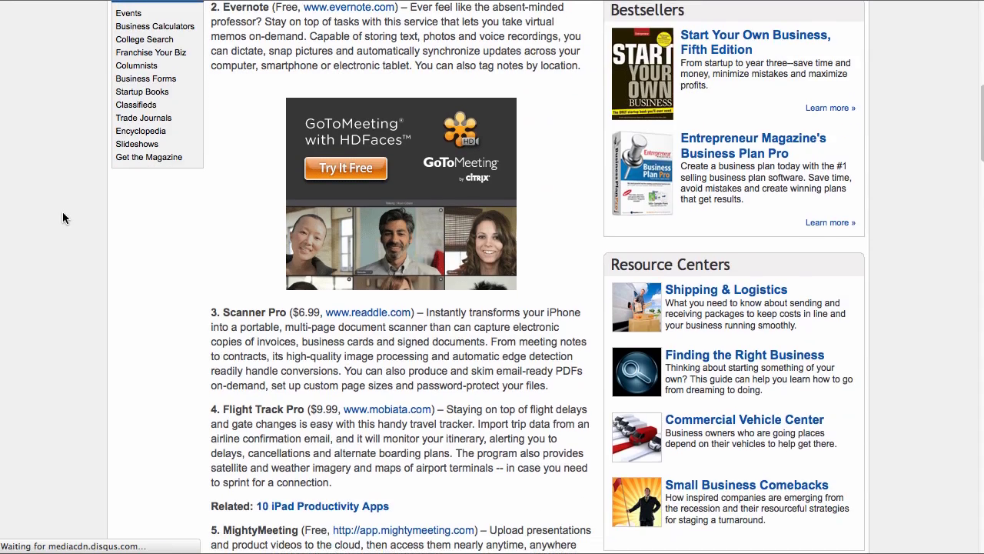
scroll(64, 218, down, 3)
scroll(62, 219, down, 1)
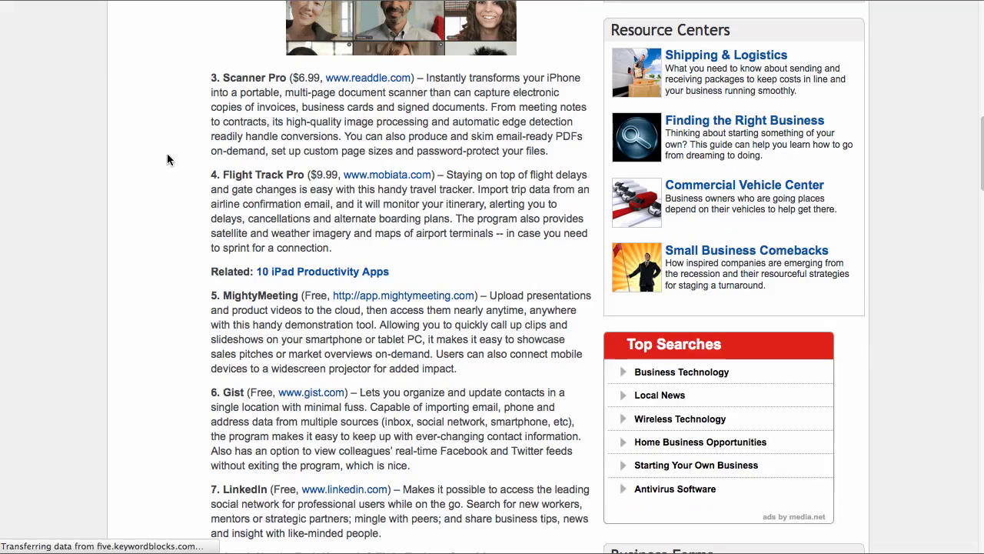
key(super+w)
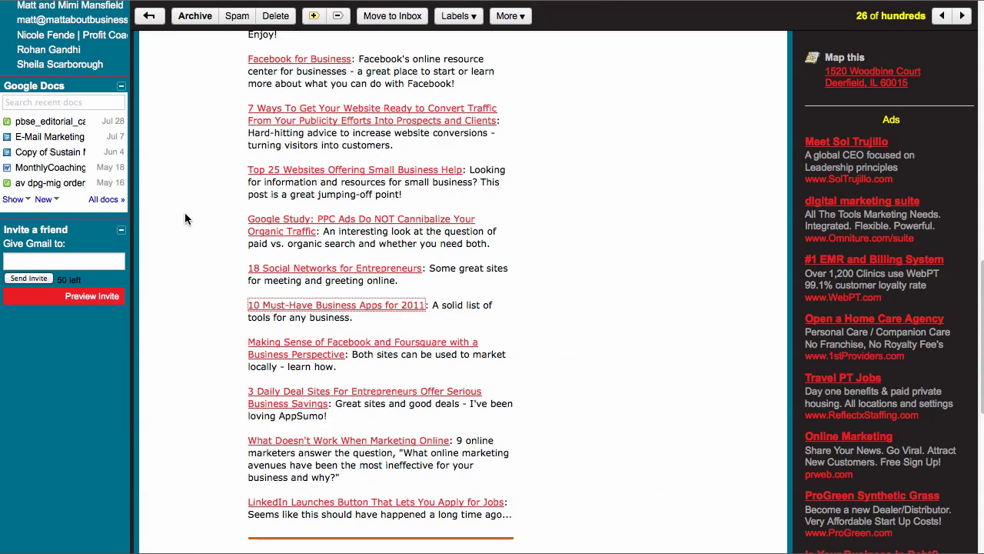
- Look over the newsletter's link roundup again and switch to HootSuite's Publisher to examine the scheduled posts
scroll(184, 215, down, 1)
scroll(184, 219, up, 2)
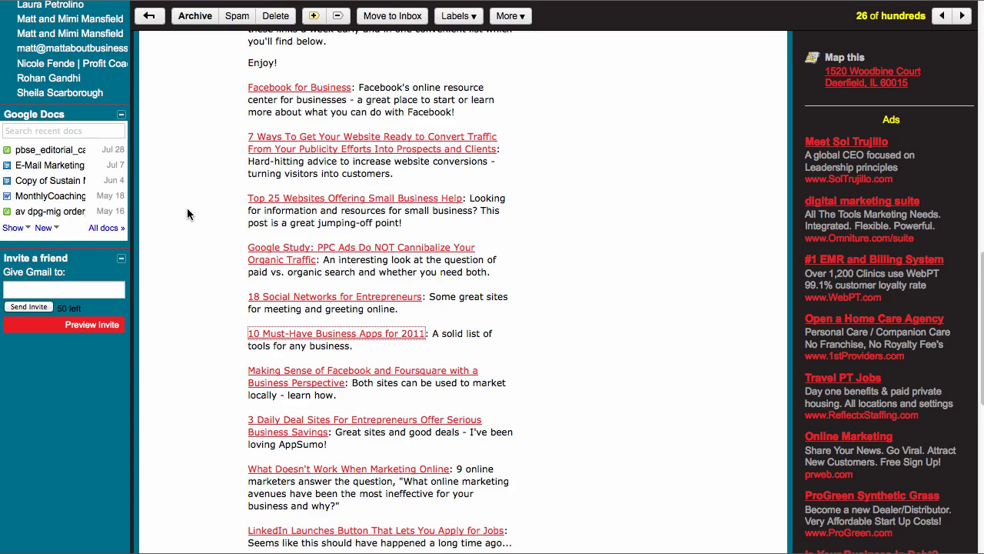
scroll(187, 213, up, 5)
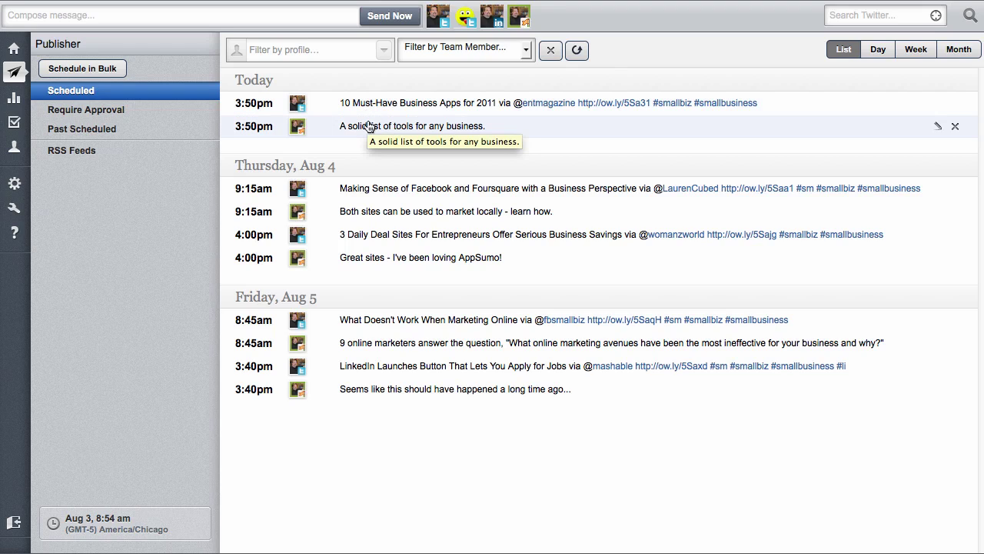
mouse_move(15, 73)
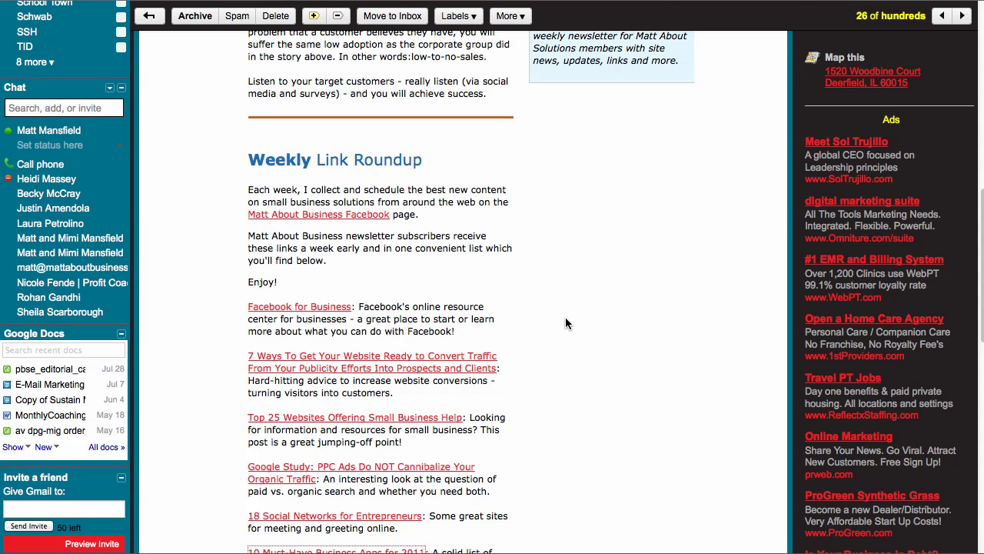
- Compare the newsletter's roundup links and descriptions in Gmail with the scheduled posts in HootSuite
scroll(565, 323, down, 5)
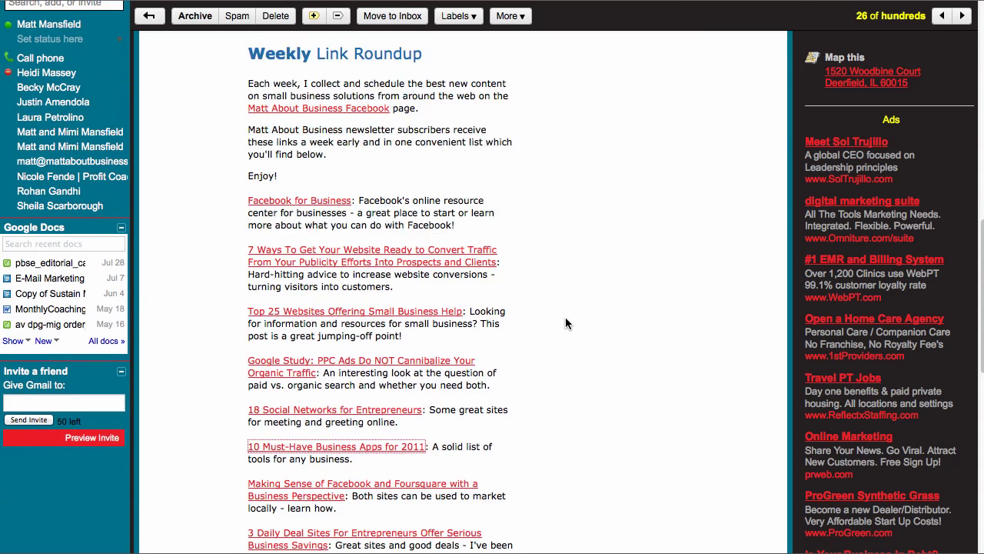
scroll(404, 277, down, 5)
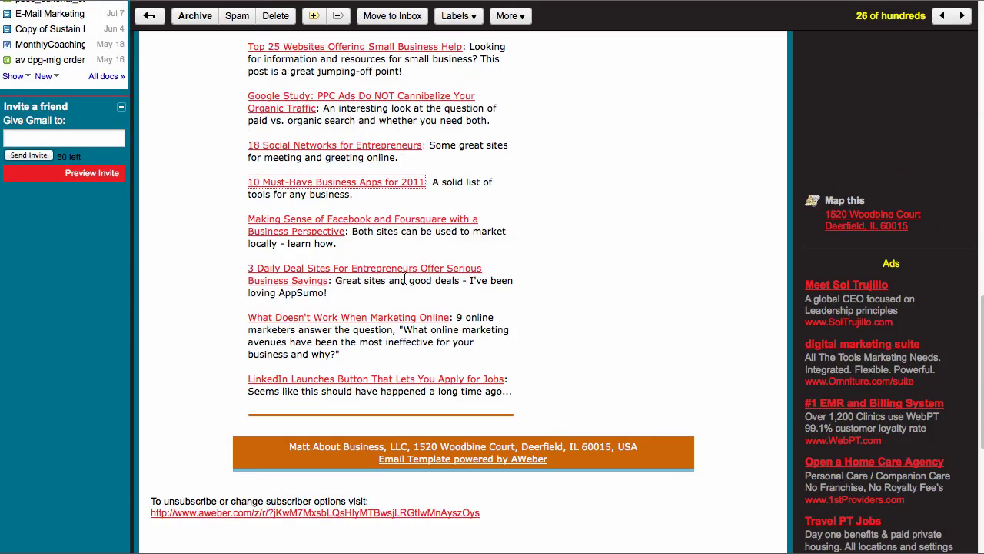
scroll(406, 285, up, 3)
scroll(406, 285, up, 3)
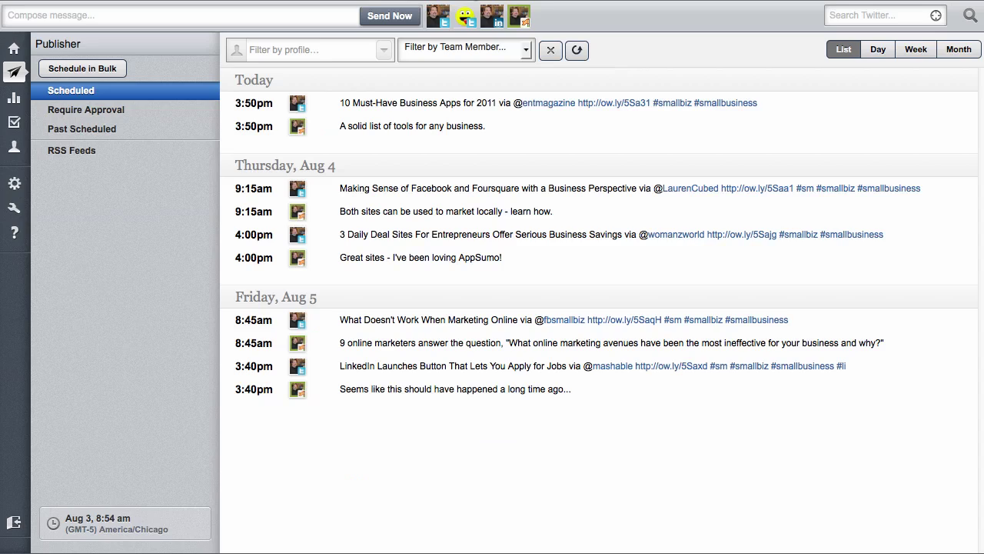
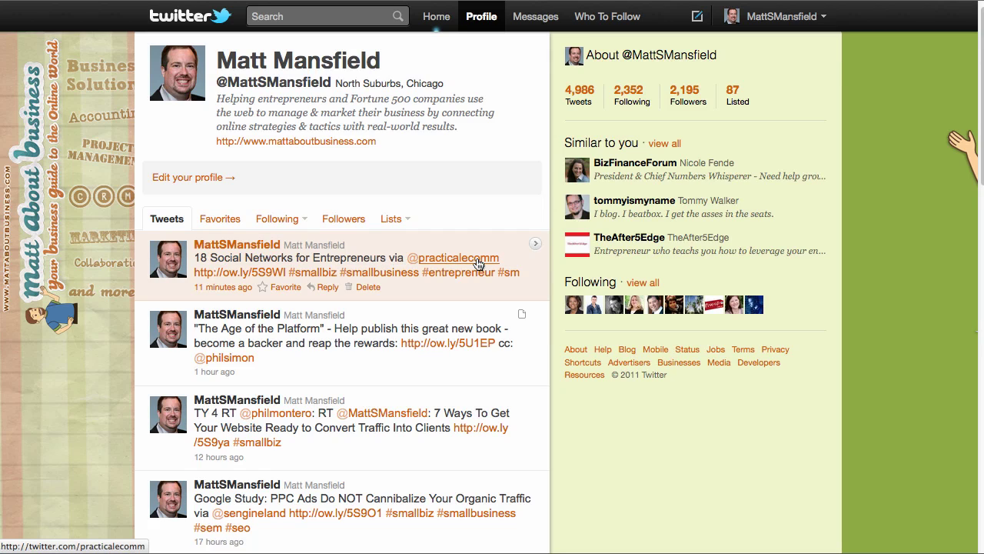
drag(499, 260, 412, 260)
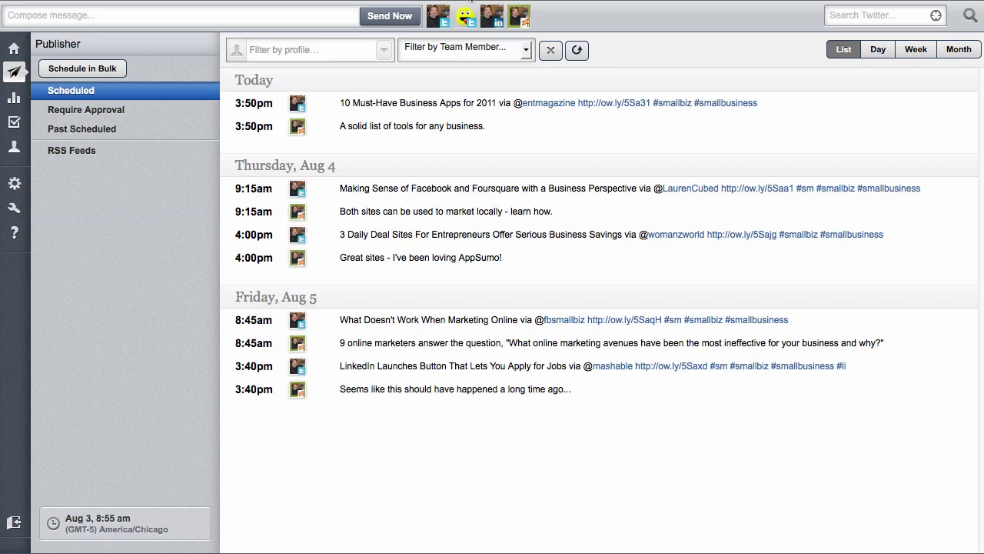
- Show the HootSuite streams dashboard and review the retweets and replies in the Mentions stream
click(15, 49)
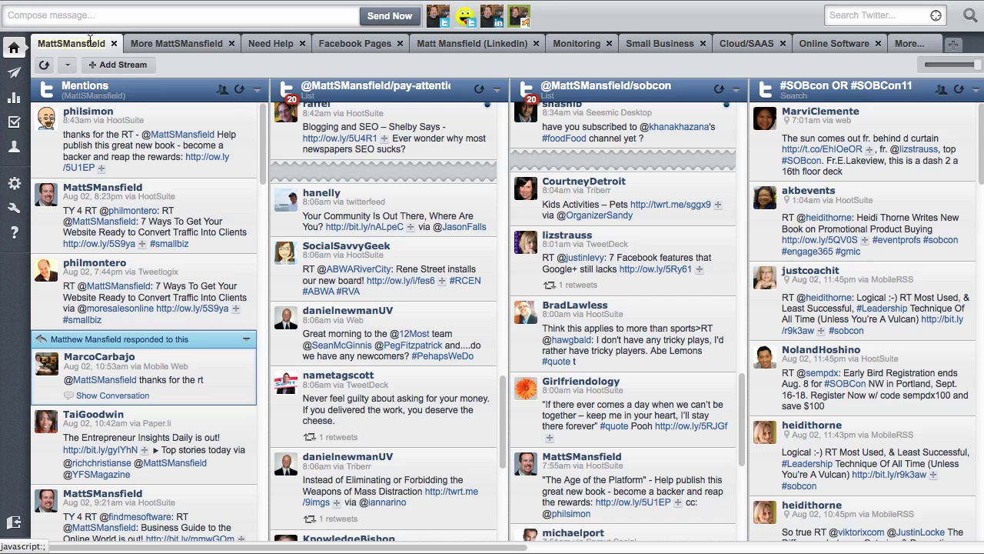
scroll(115, 262, down, 2)
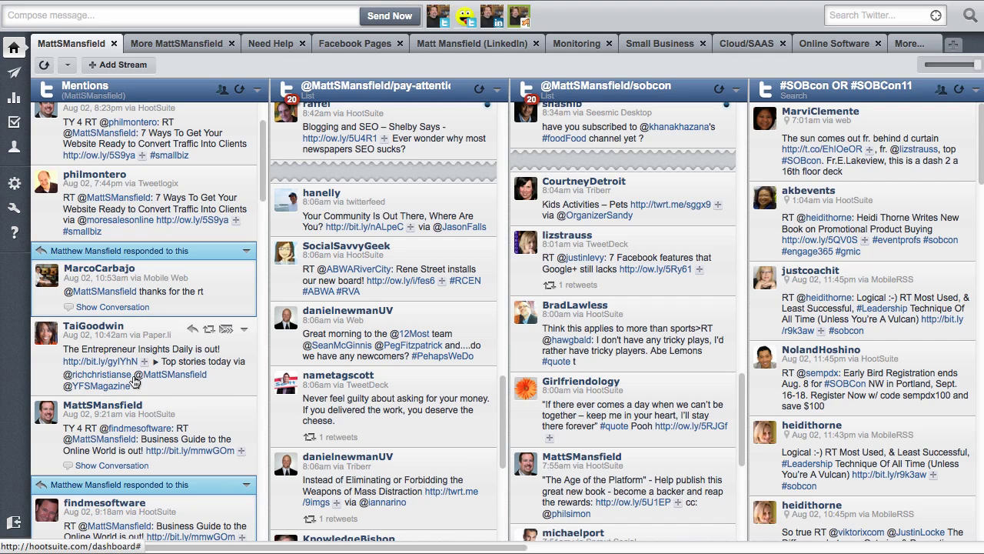
scroll(154, 396, down, 1)
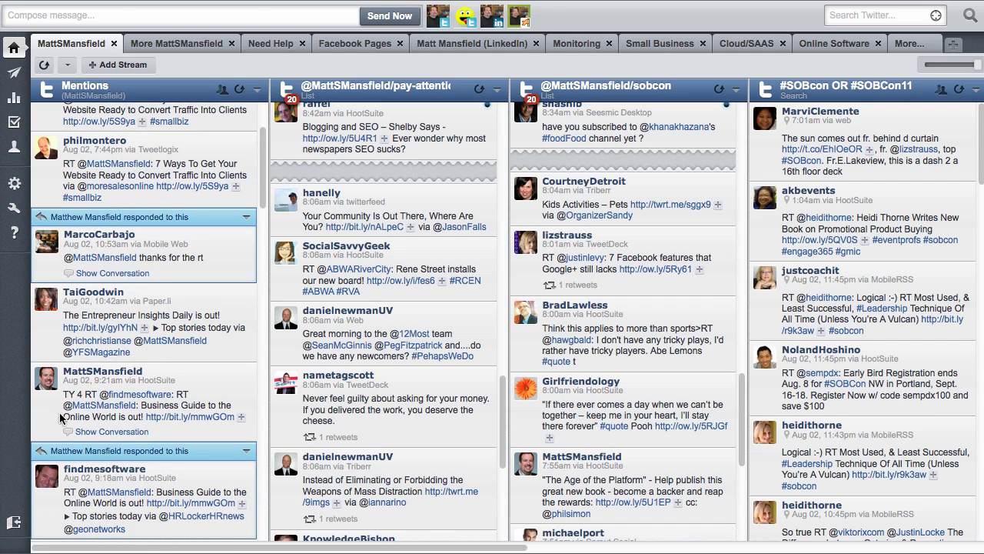
- Return to the newest entries in the HootSuite Mentions stream and refresh the streams
scroll(173, 418, up, 3)
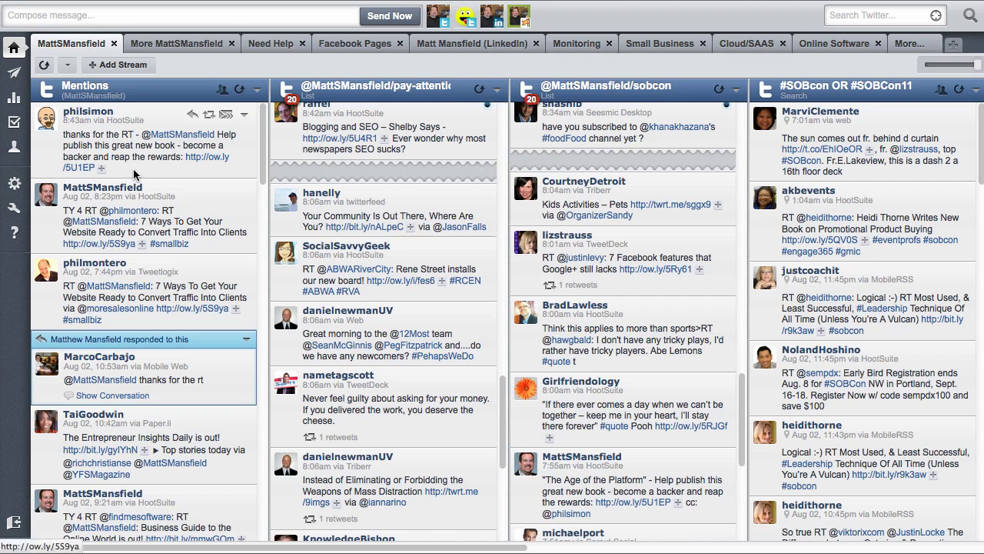
click(46, 66)
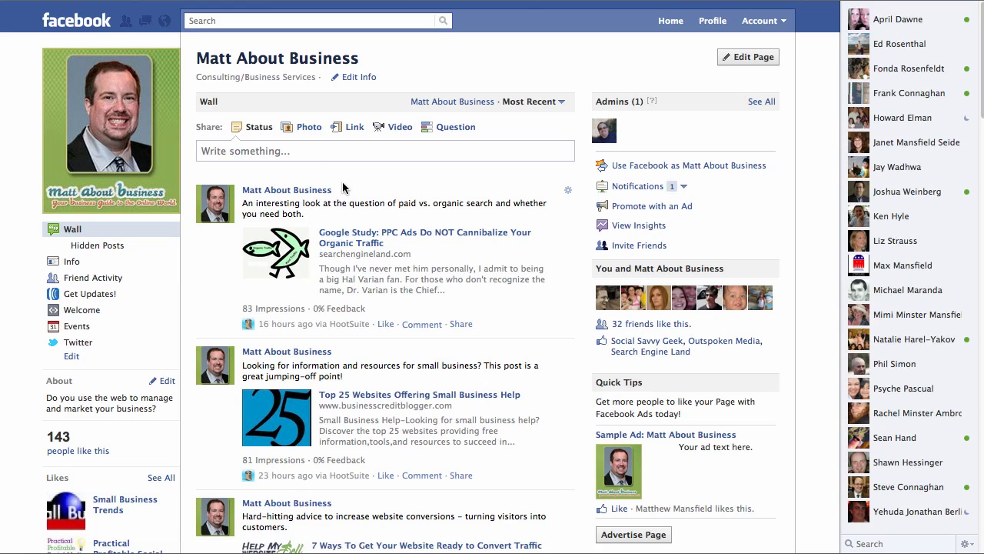
- Reload the Matt About Business Facebook wall and highlight "Some great sites for meeting and greeting online." in the newest post
click(70, 231)
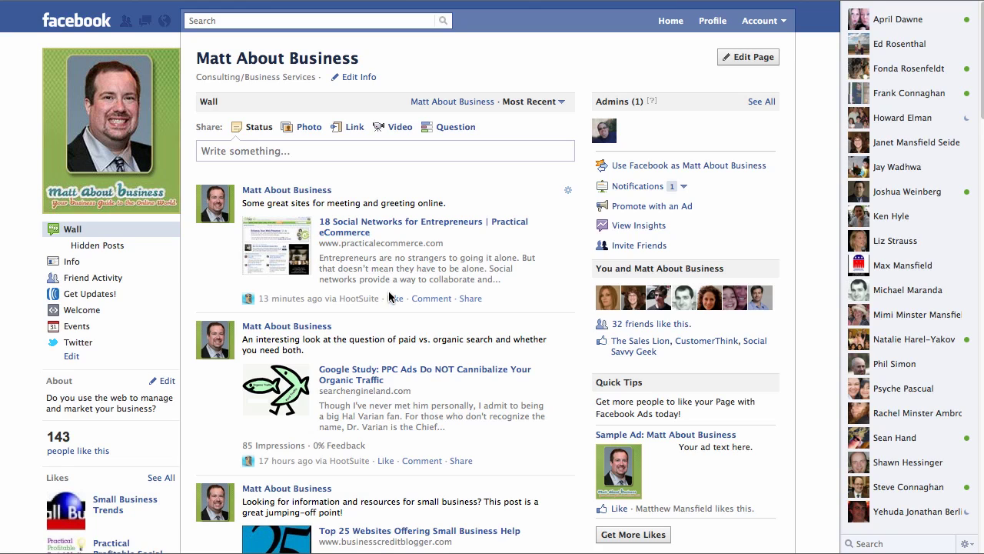
drag(242, 202, 467, 209)
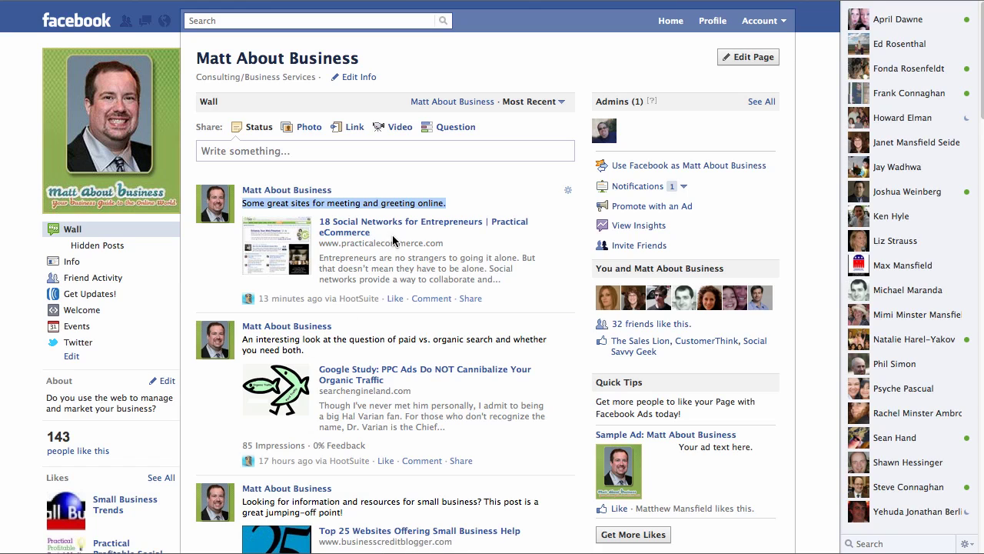
click(492, 203)
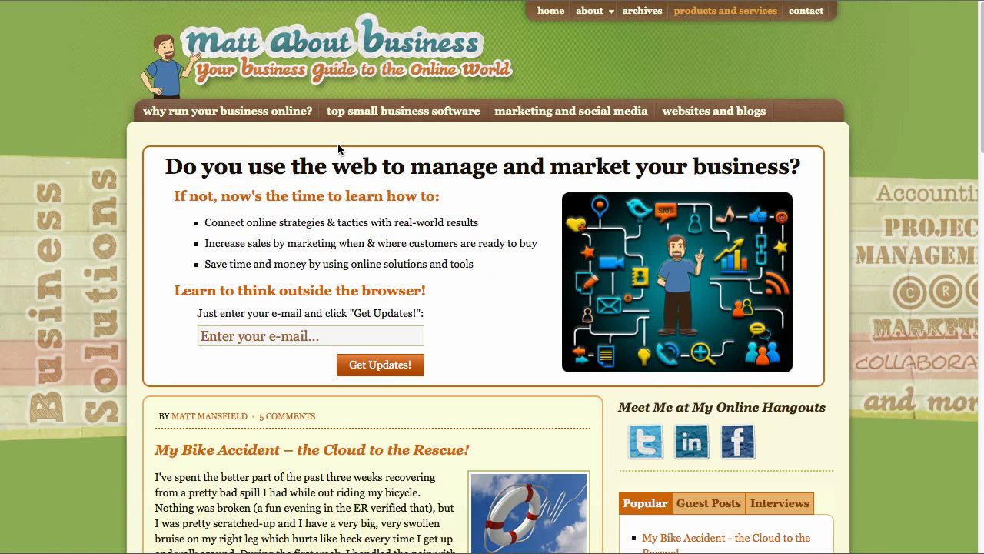
- On the Matt About Business blog, open the article "My Bike Accident – the Cloud to the Rescue!" and copy its URL
click(294, 452)
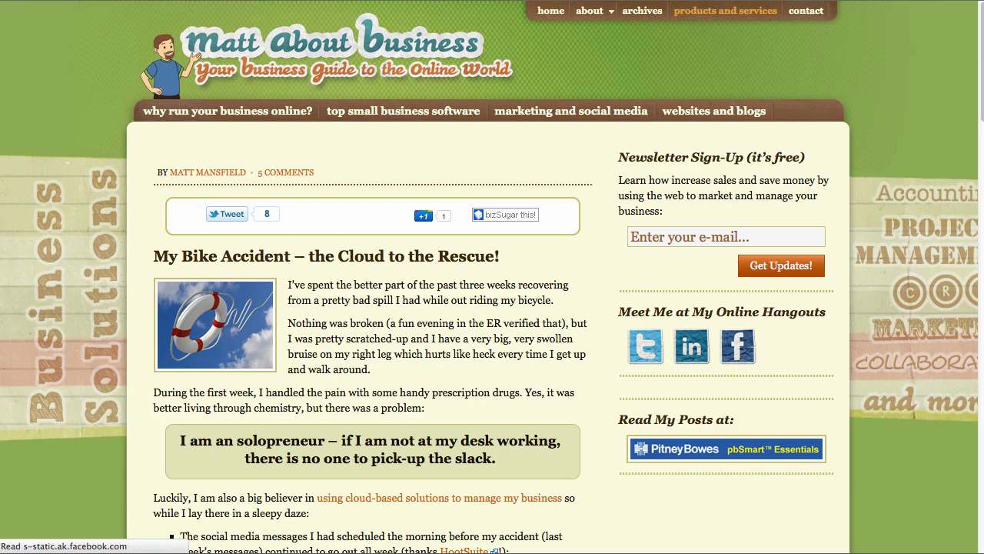
right_click(337, 1)
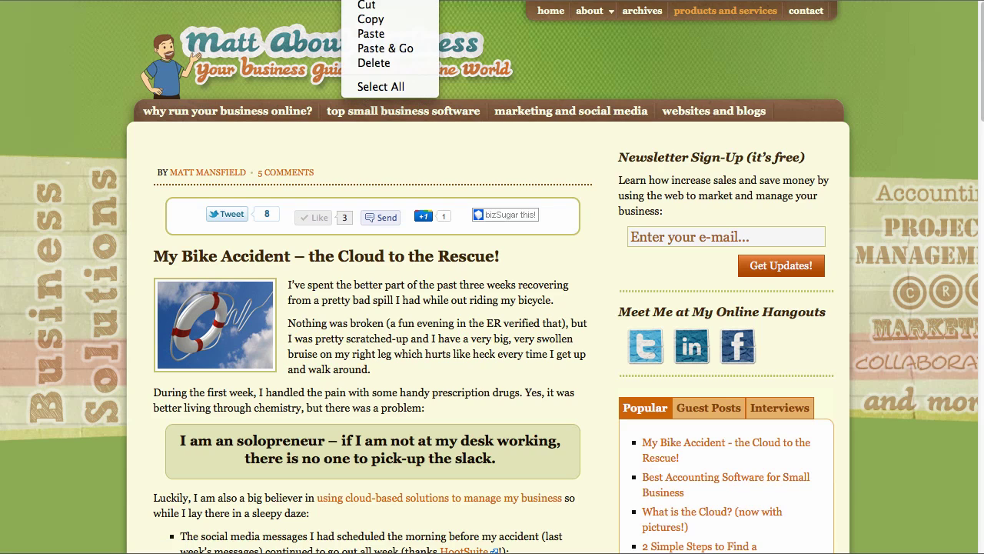
click(366, 17)
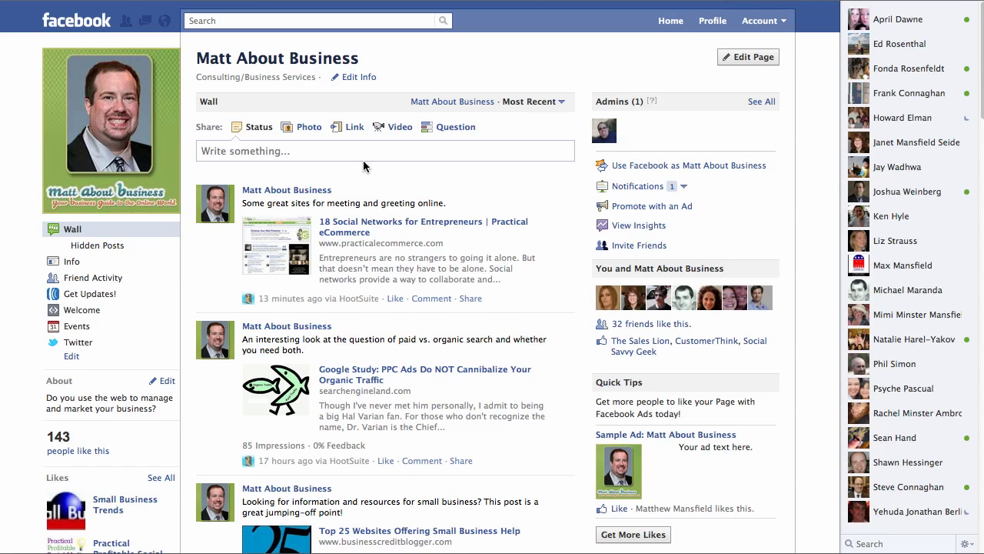
- Attach the copied article URL as a link on the Facebook page wall, browse its thumbnails and keep the first one, the life ring
click(358, 151)
click(355, 128)
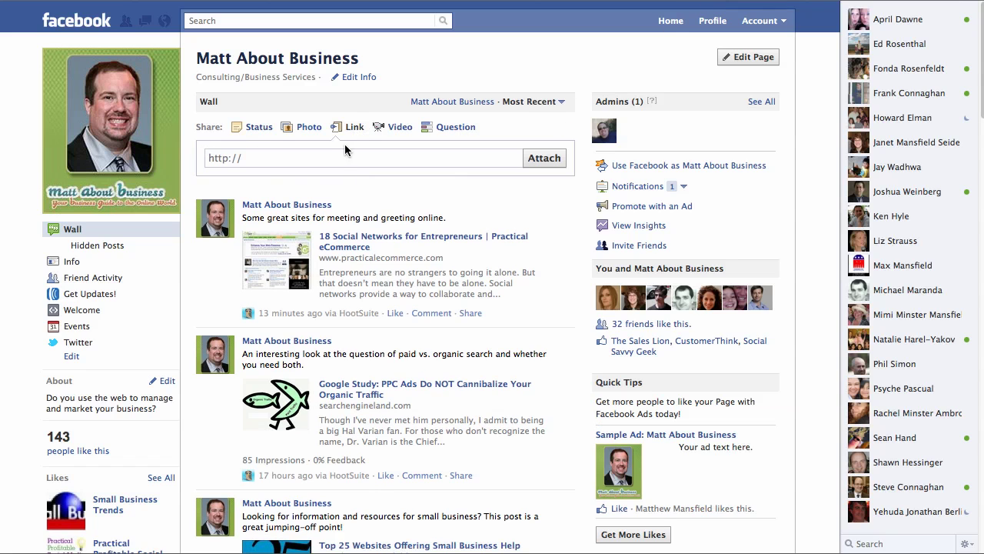
click(343, 149)
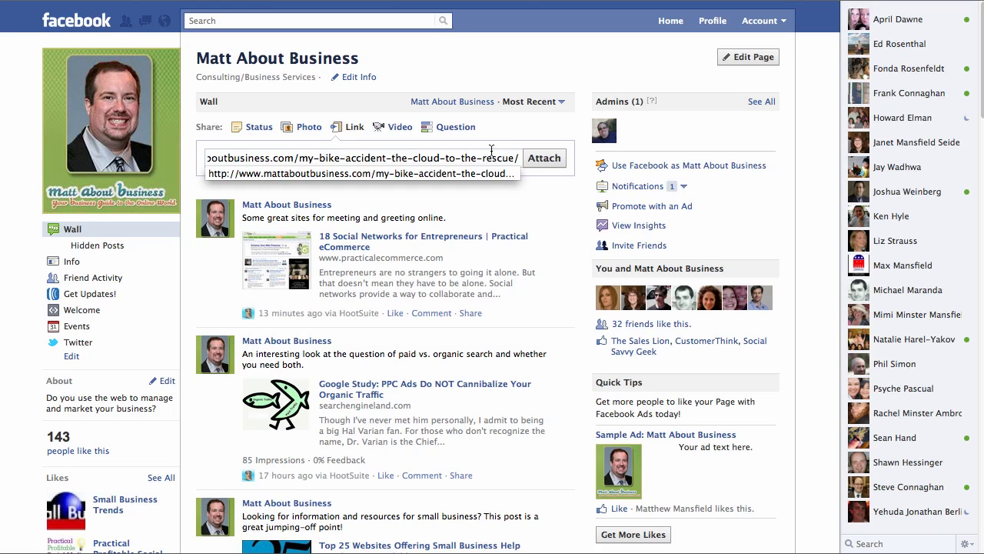
click(533, 162)
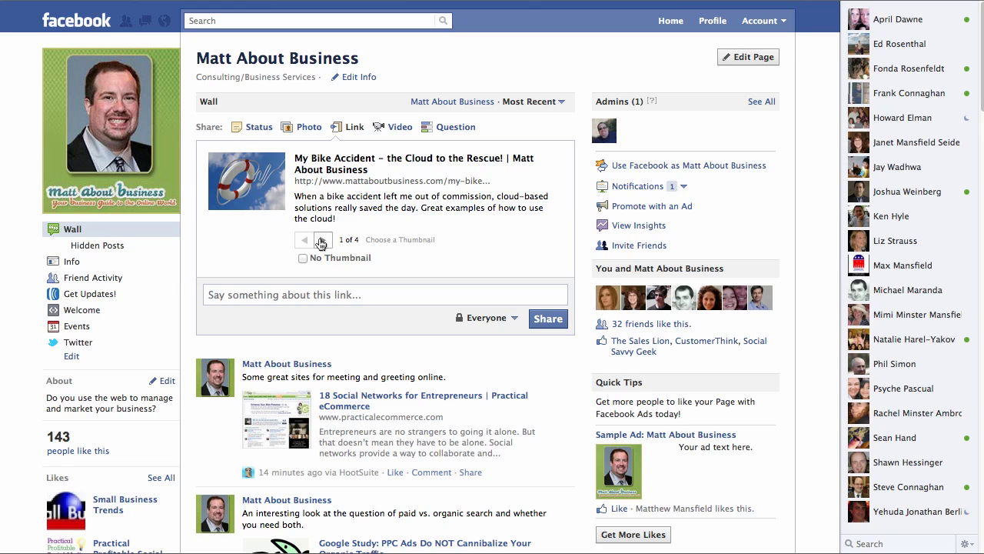
click(323, 241)
click(322, 241)
click(300, 241)
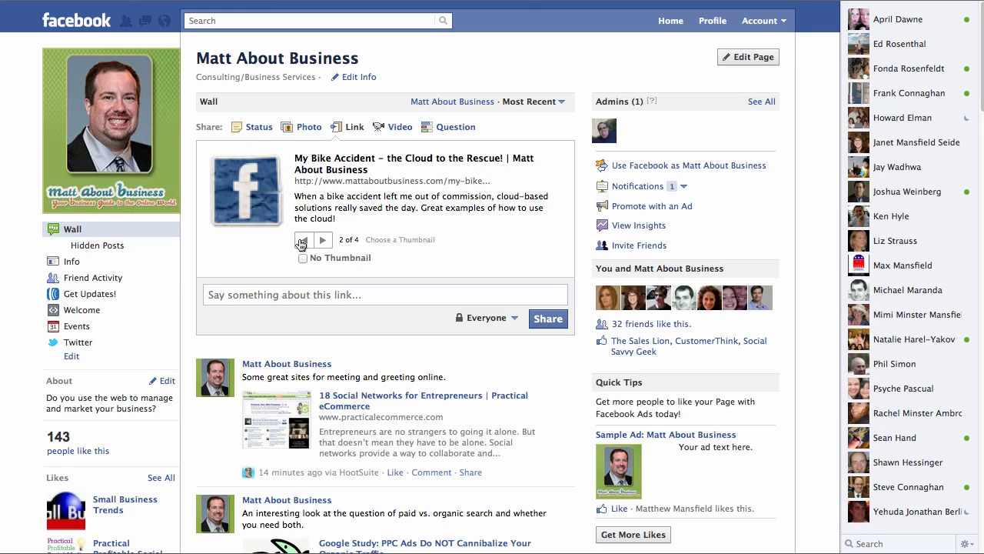
click(300, 242)
- Share the link with the comment "This is a very interesting article on the cloud from" followed by a tag of the Matt About Business page
click(338, 295)
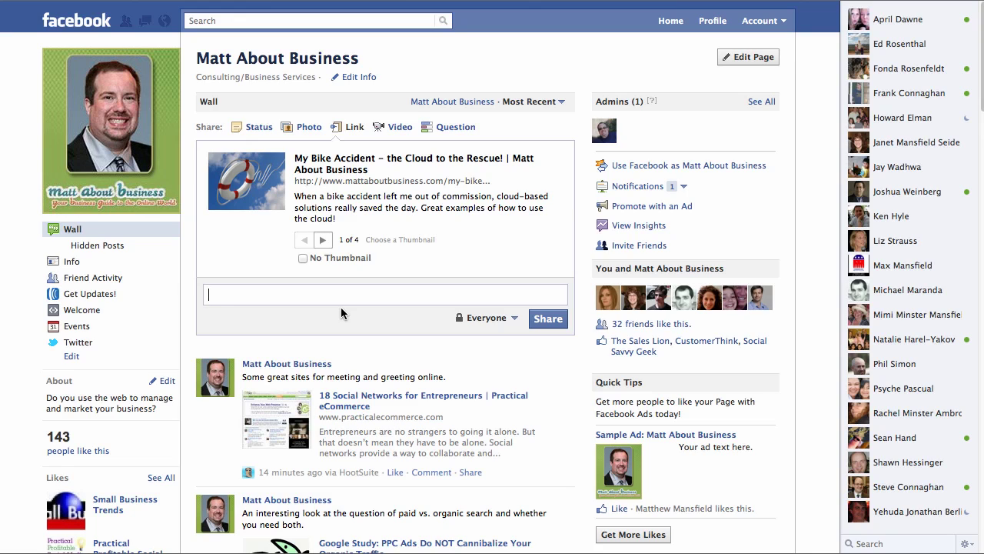
text(This is a very interesting )
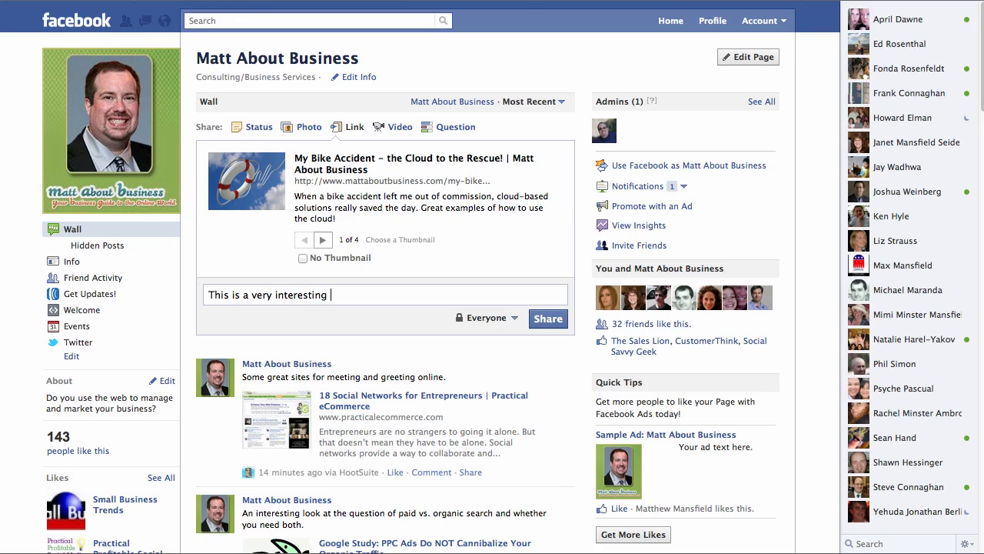
text(article on the cloud from @)
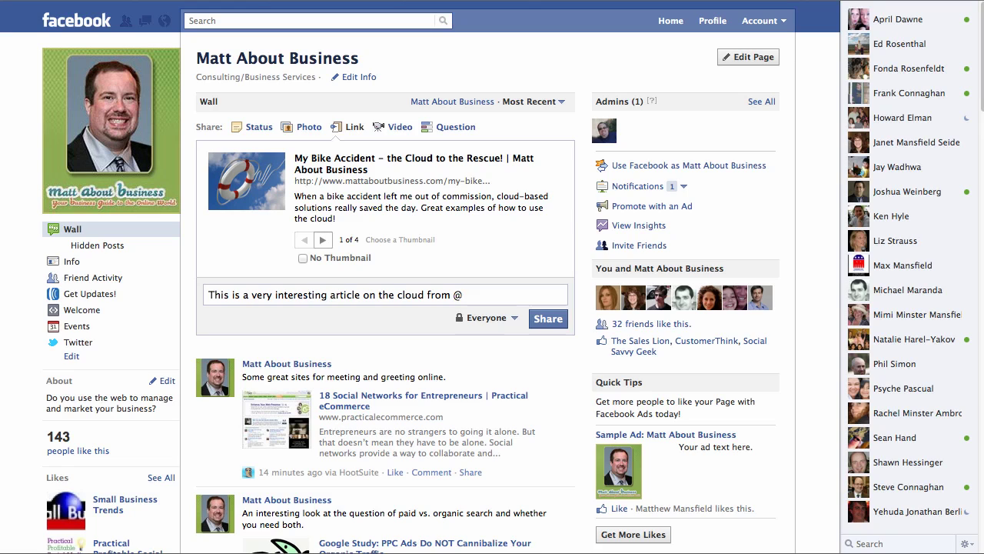
text(matt)
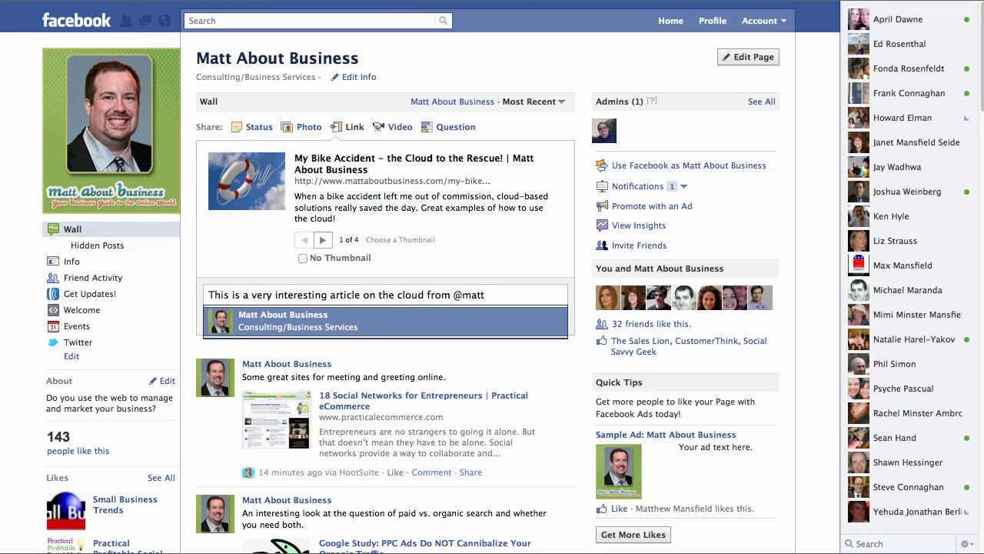
click(246, 322)
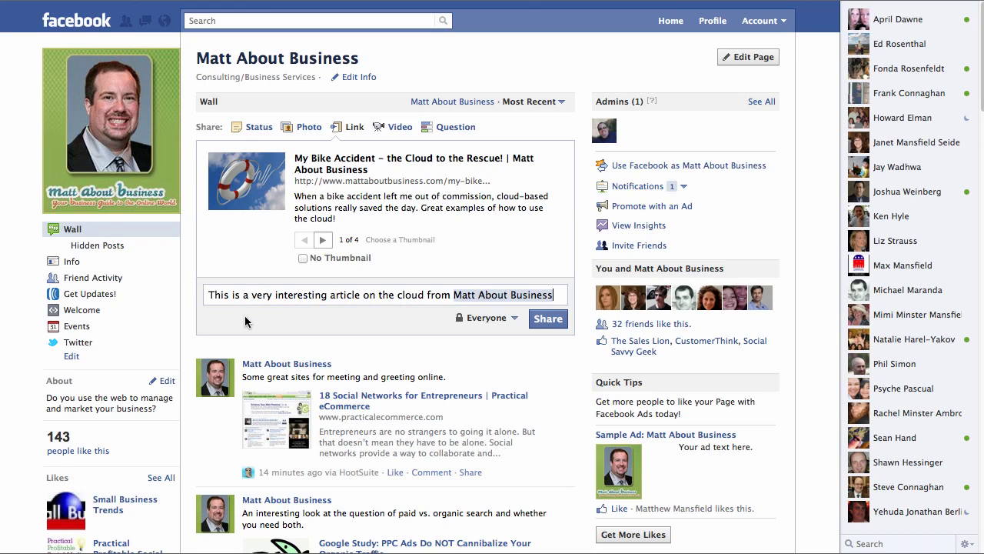
click(548, 319)
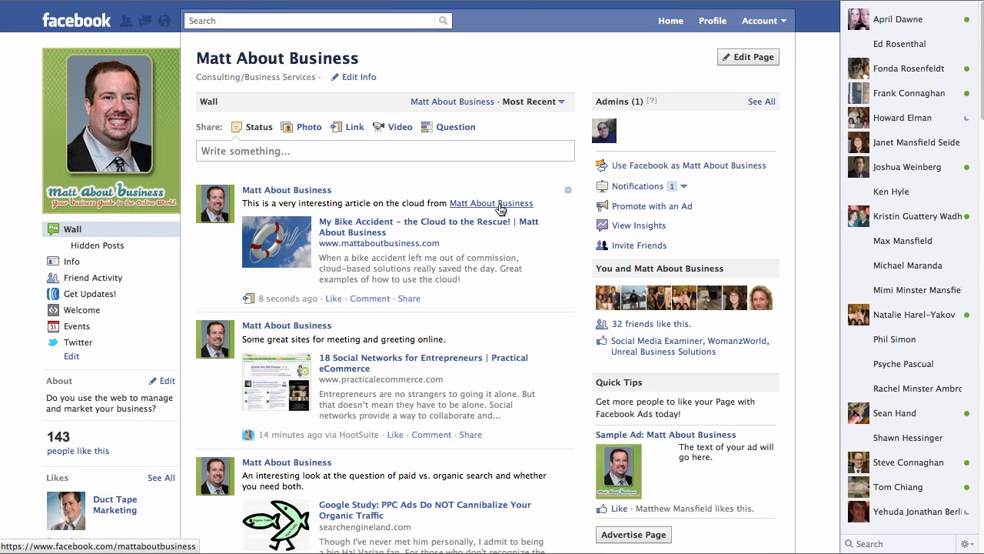
mouse_move(500, 209)
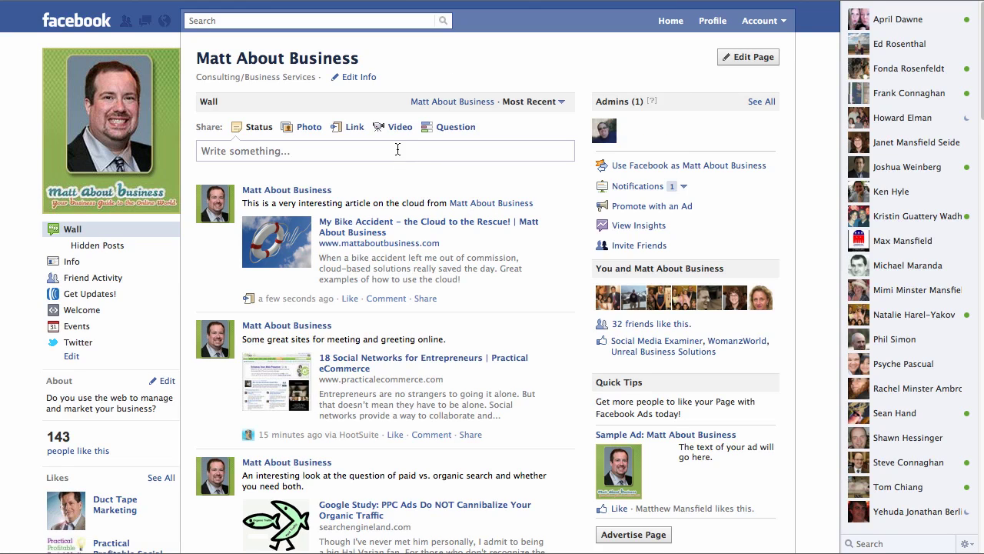
- Attach the same bike accident article URL as a link to another new wall post
click(345, 134)
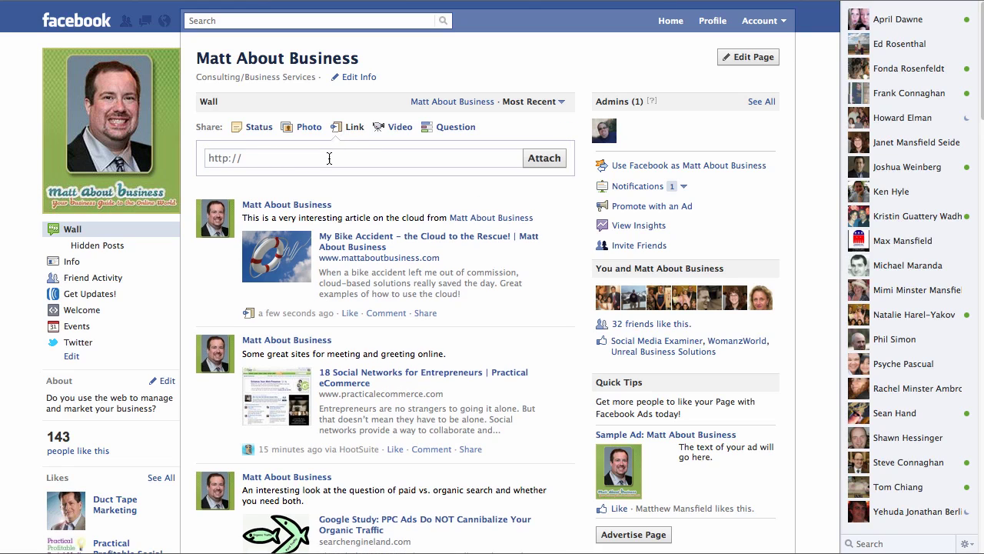
click(330, 157)
key(ctrl+v)
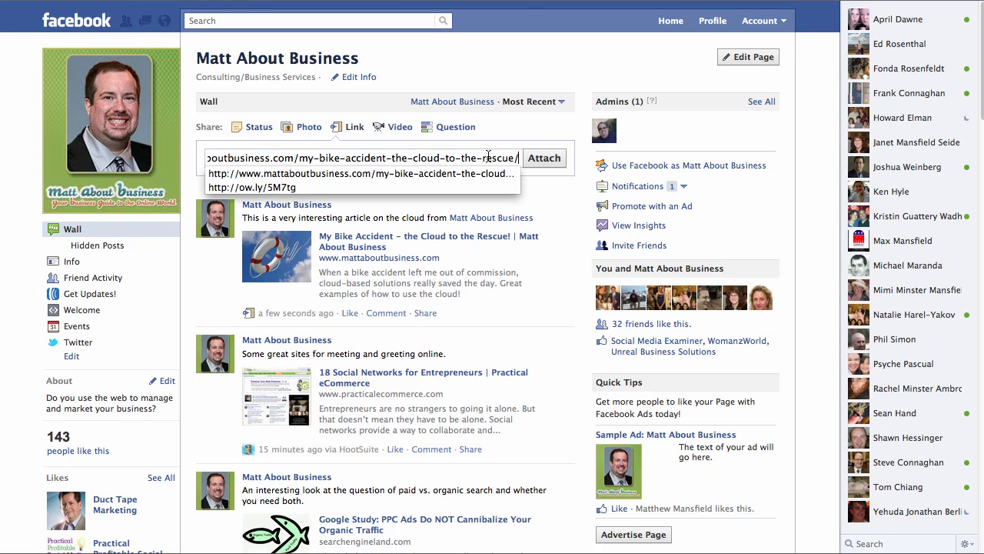
click(549, 158)
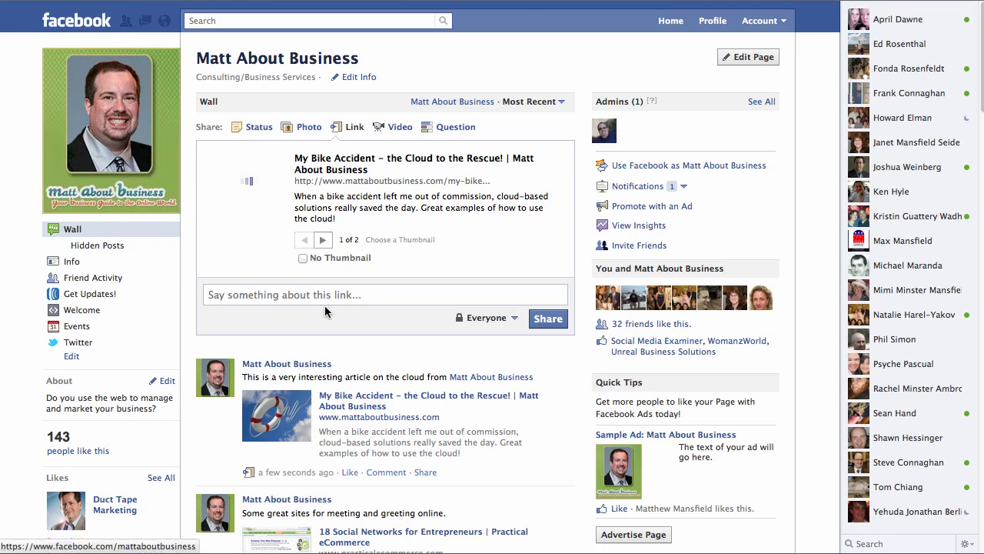
click(325, 295)
text(@)
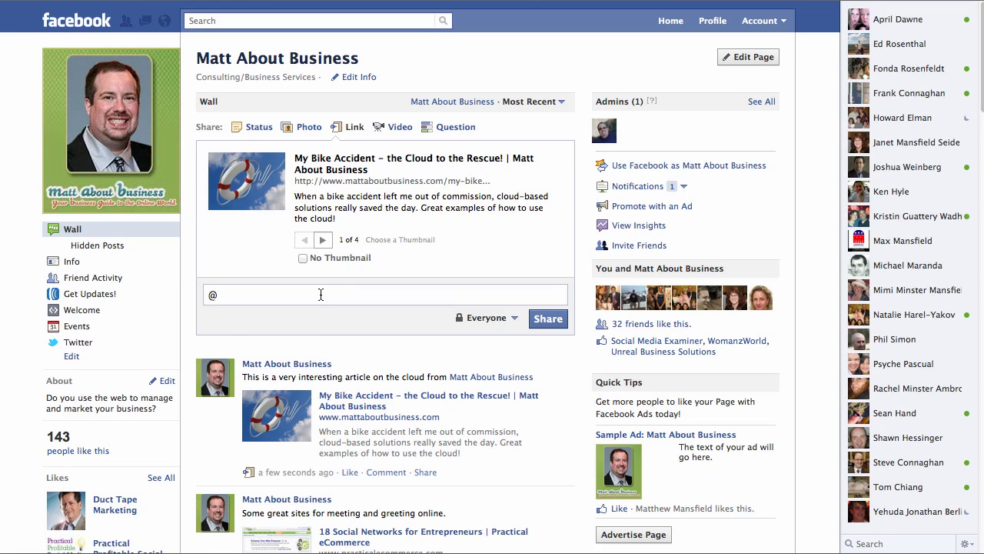
text(se)
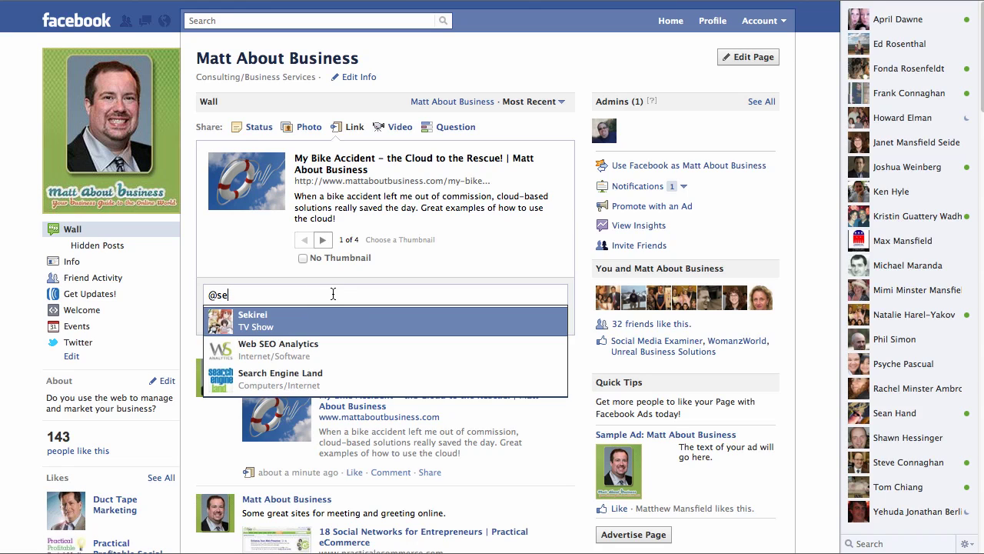
click(265, 348)
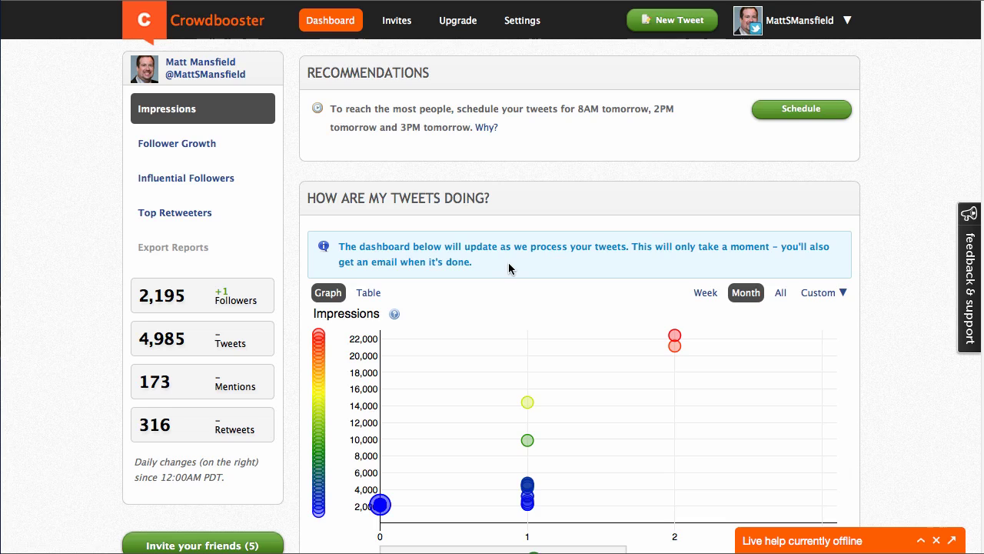
- On the Crowdbooster dashboard, examine the impressions graph of the month's tweets and the points at one retweet
scroll(509, 266, down, 3)
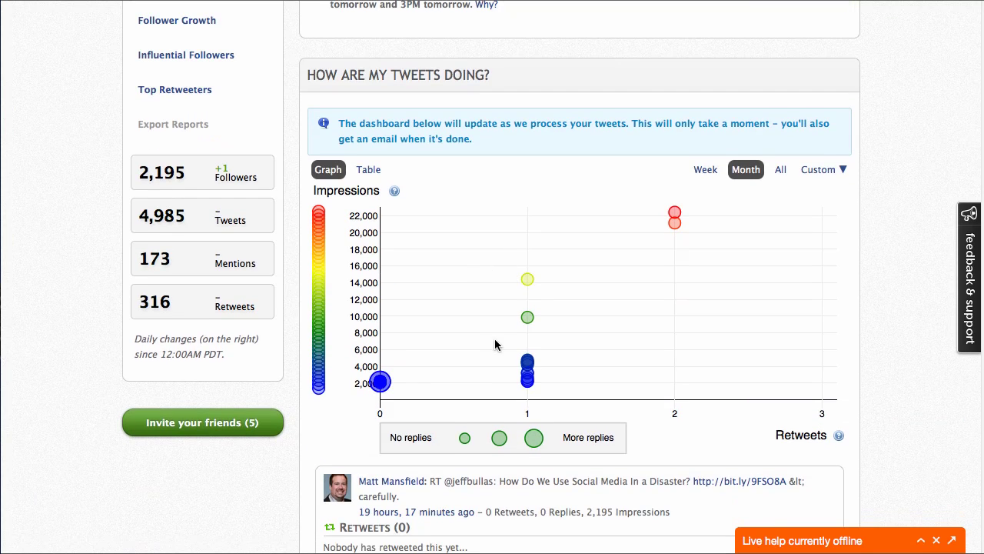
mouse_move(529, 367)
mouse_move(526, 321)
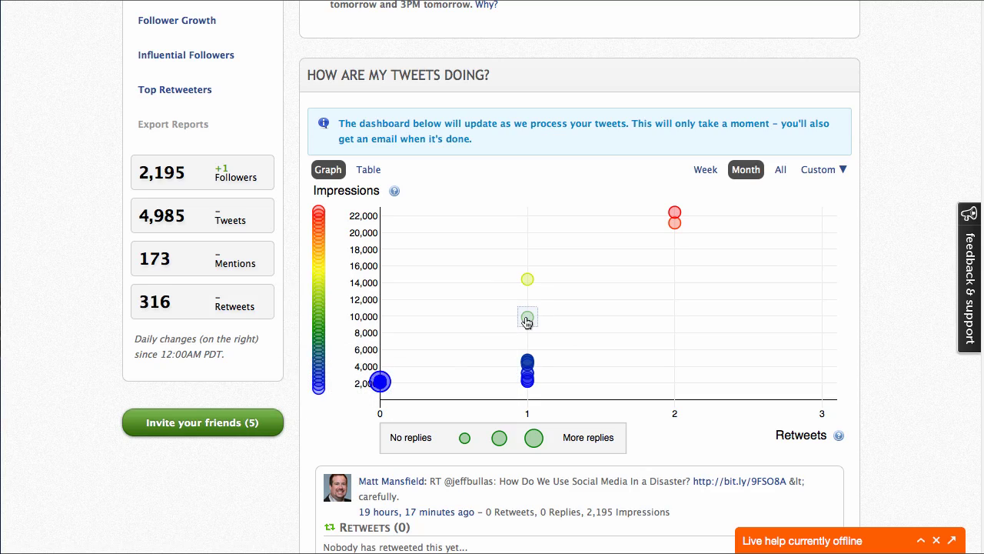